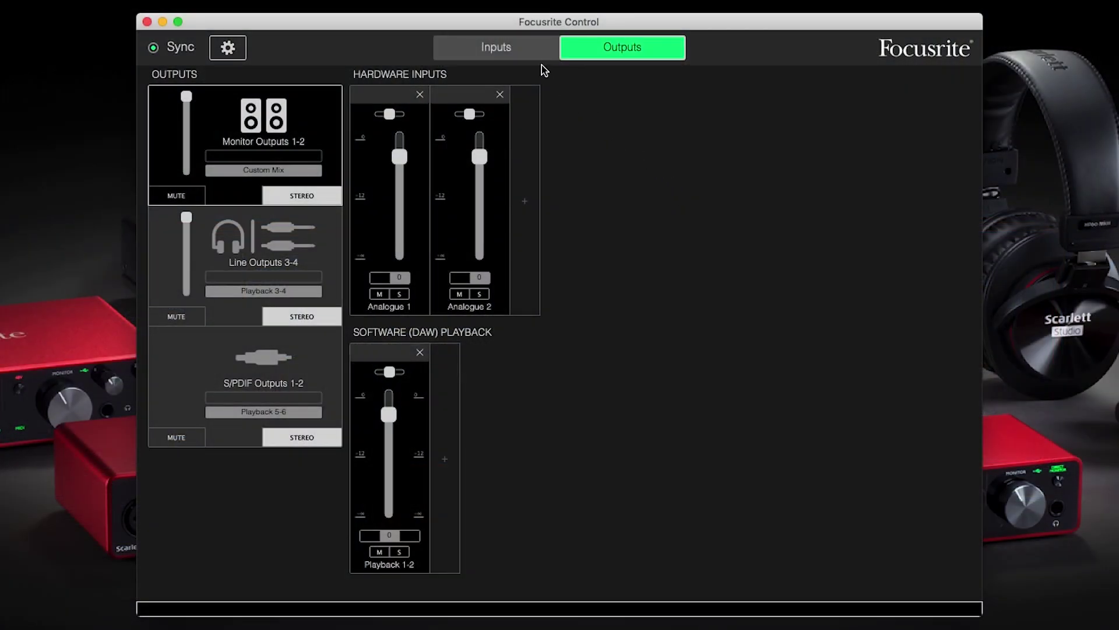
# In Focusrite Control's Inputs view, switch Analogue 2 from LINE to INST.
pyautogui.click(512, 53)
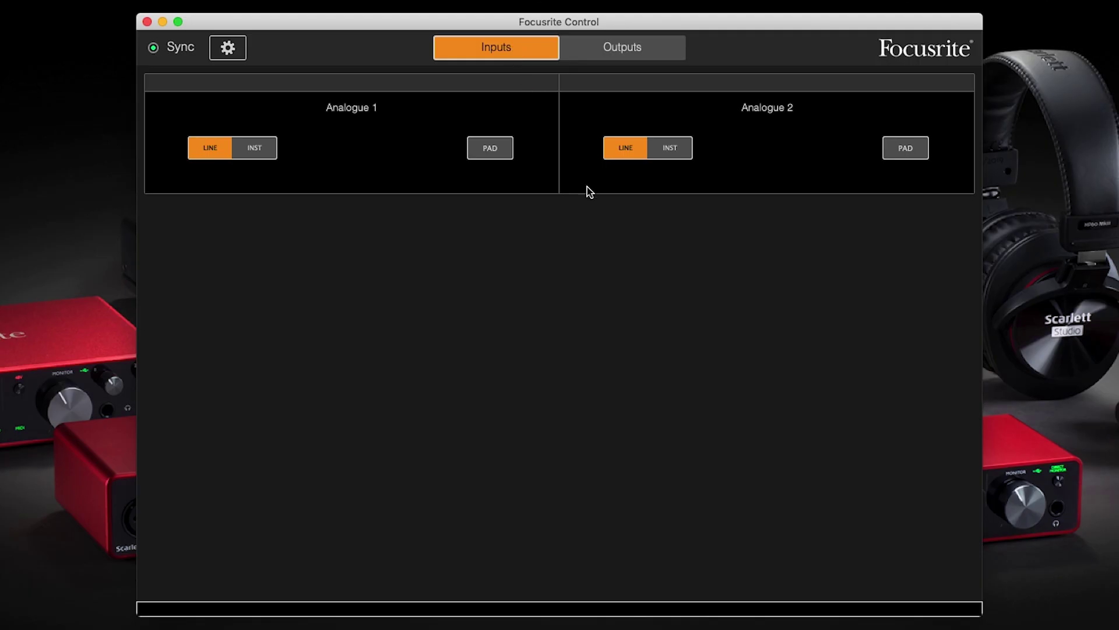
pyautogui.click(670, 148)
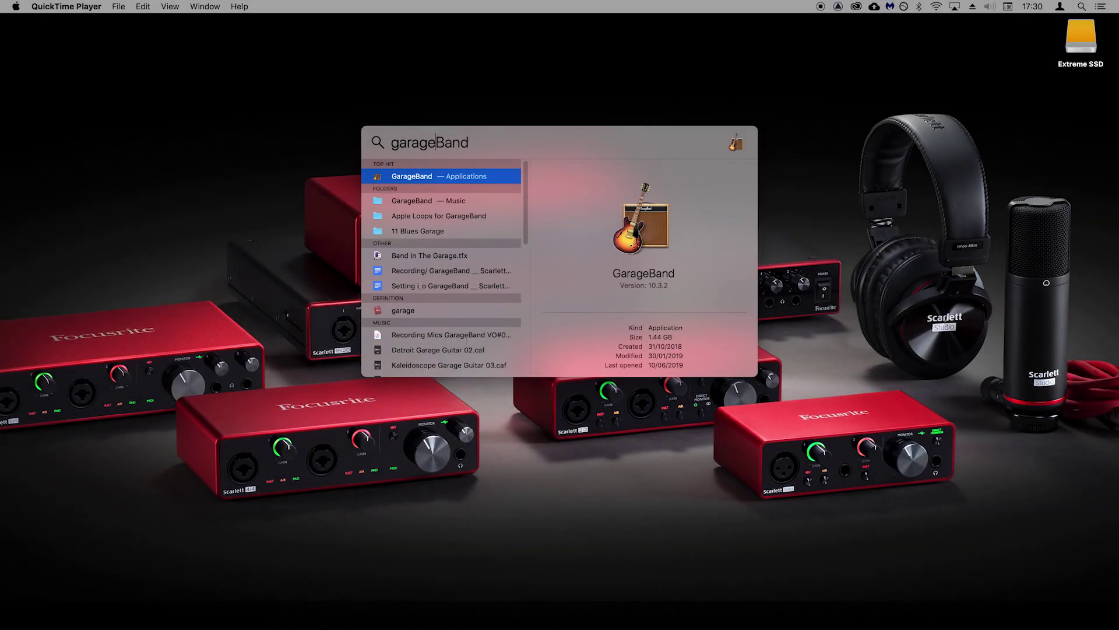
# Launch GarageBand and create an Empty Project with one Audio track on Scarlett 2i2 input 1.
pyautogui.press('Return')
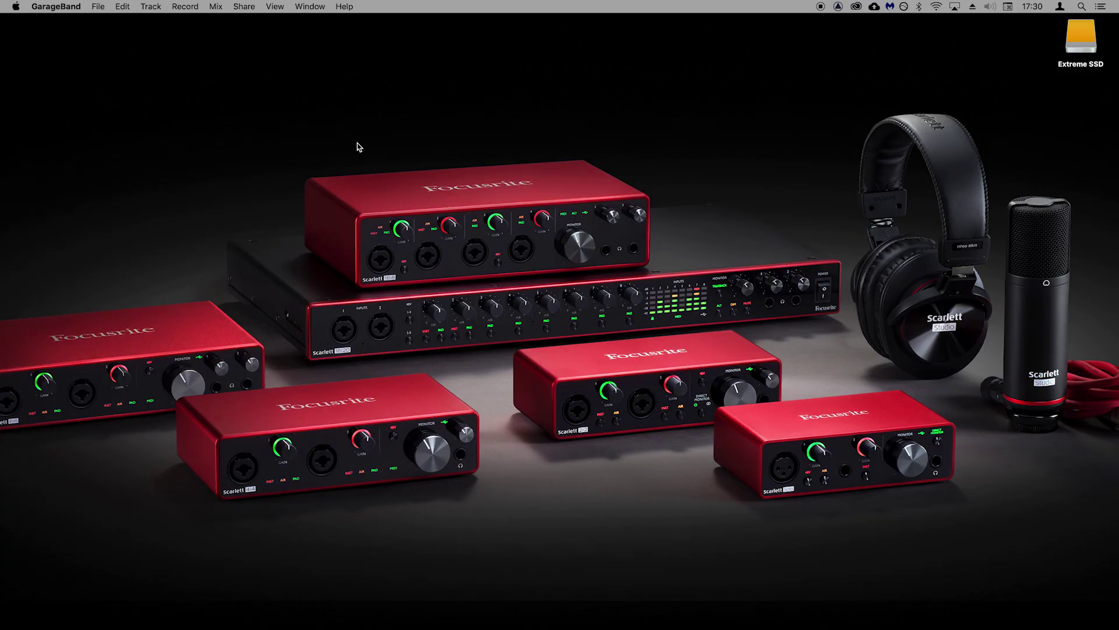
pyautogui.doubleClick(446, 162)
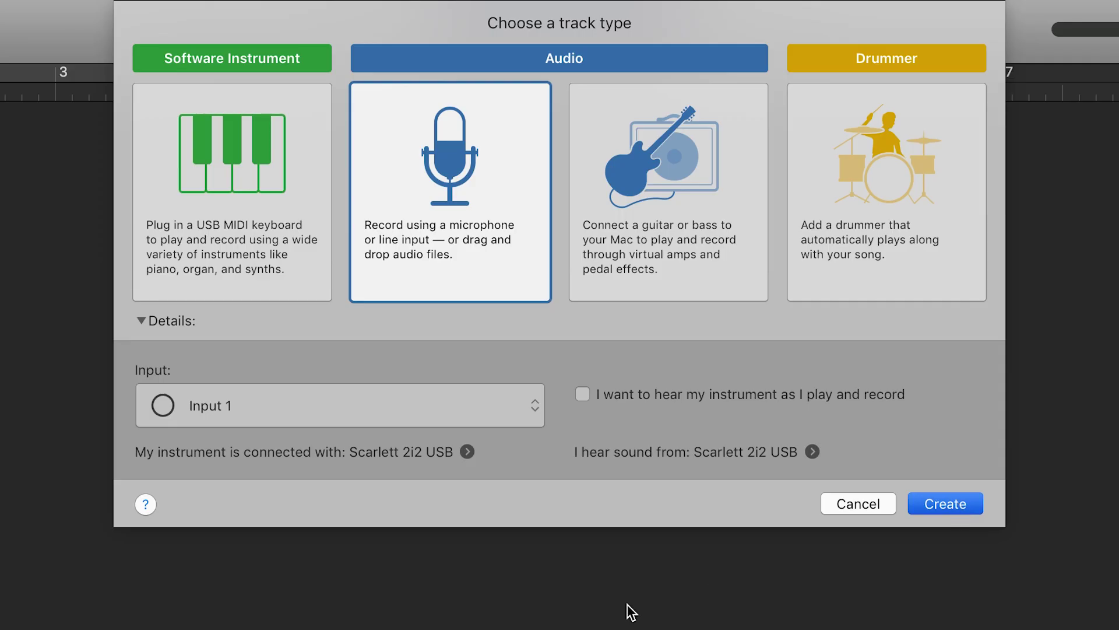
pyautogui.press('Return')
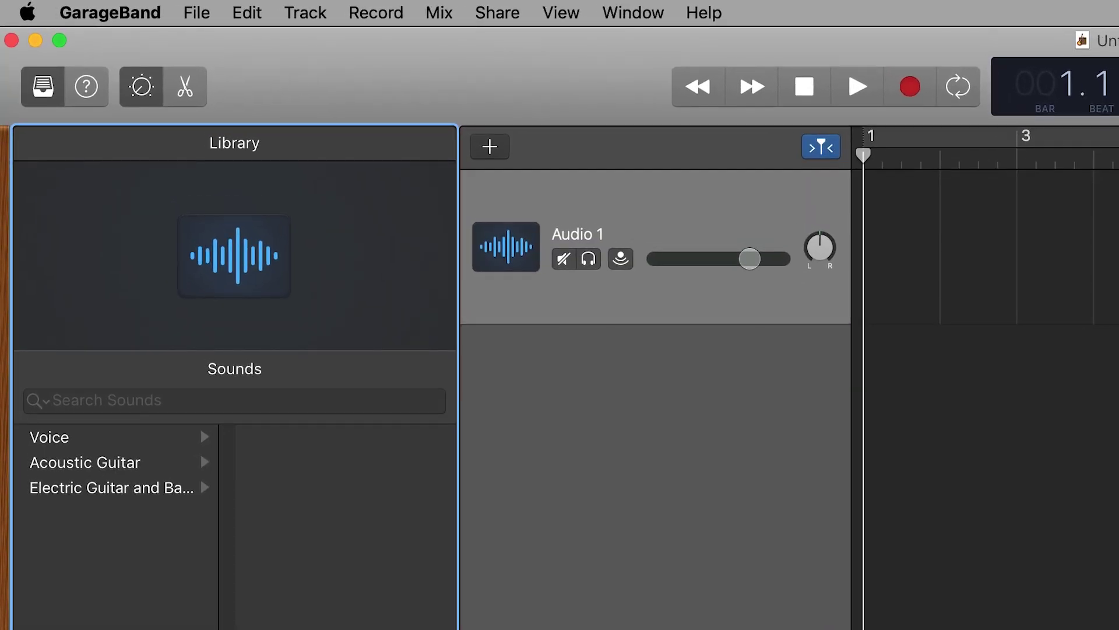
# Set GarageBand's Audio/MIDI Output and Input Device to Scarlett 2i2 USB.
pyautogui.click(126, 13)
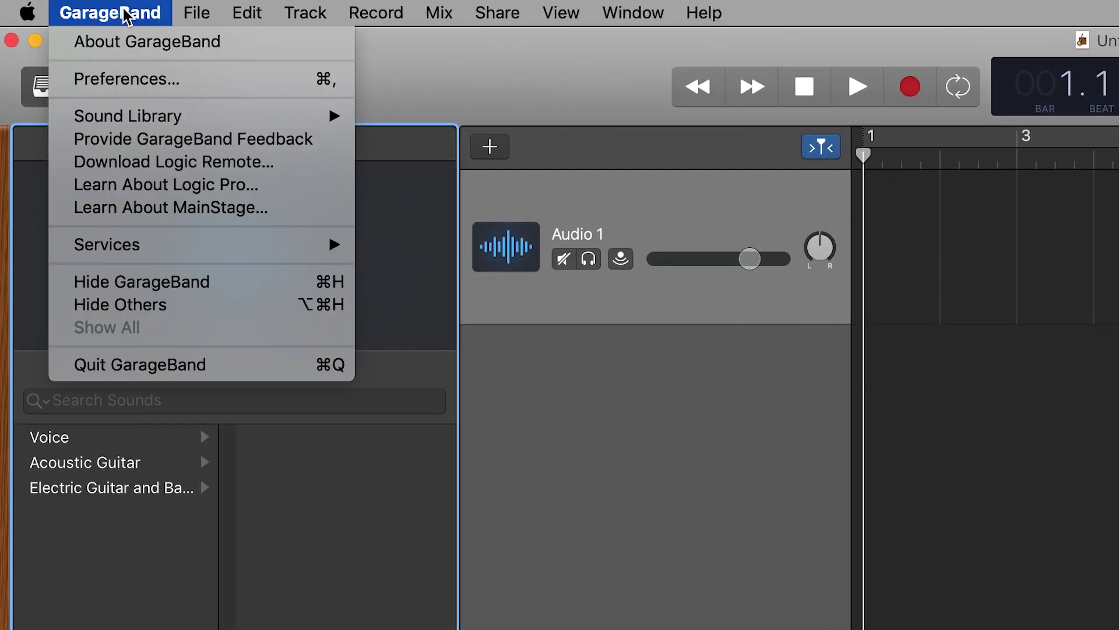
pyautogui.click(125, 80)
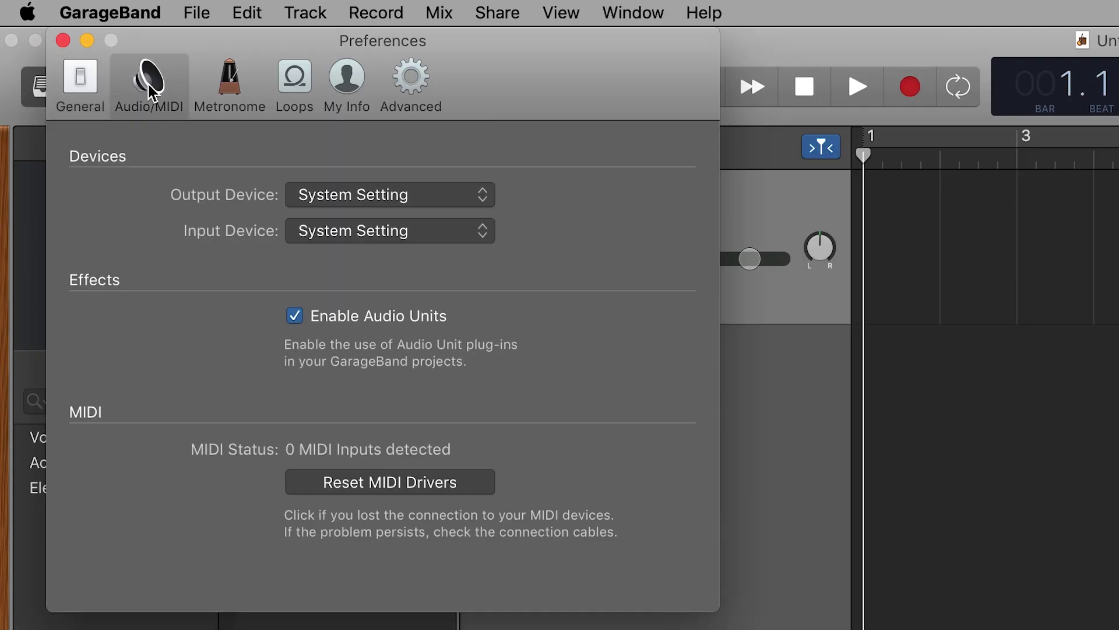
pyautogui.click(357, 197)
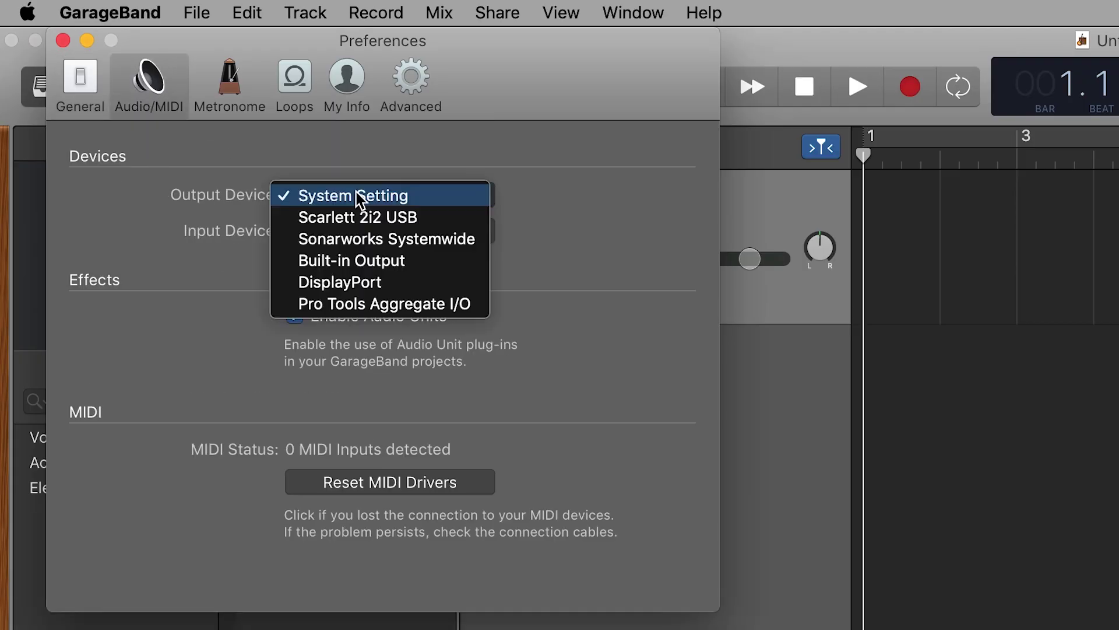
pyautogui.click(492, 236)
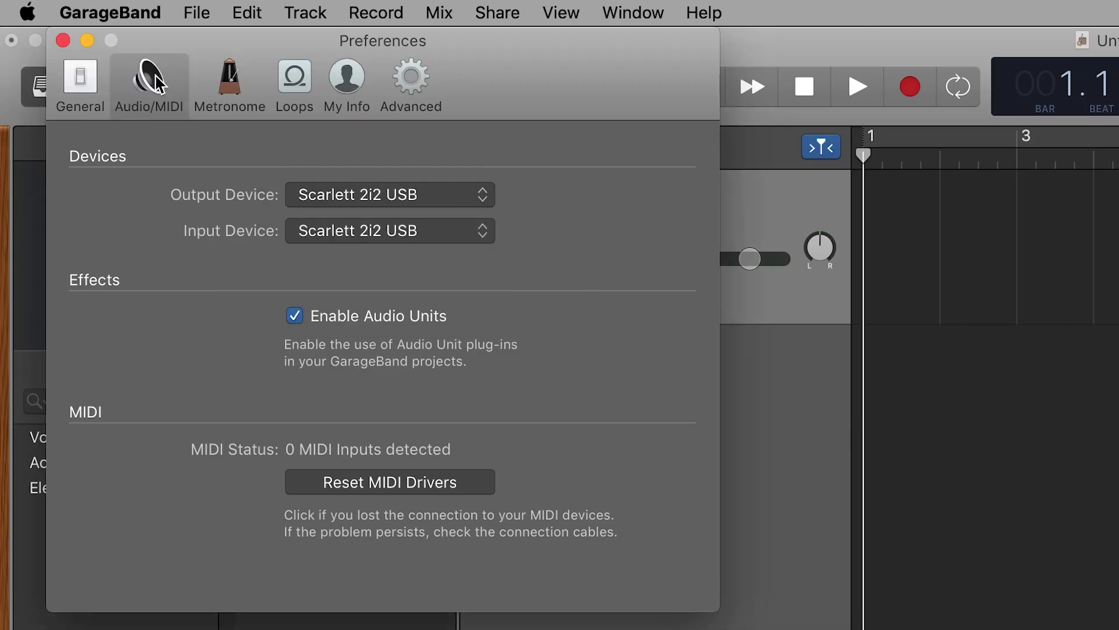
pyautogui.click(63, 40)
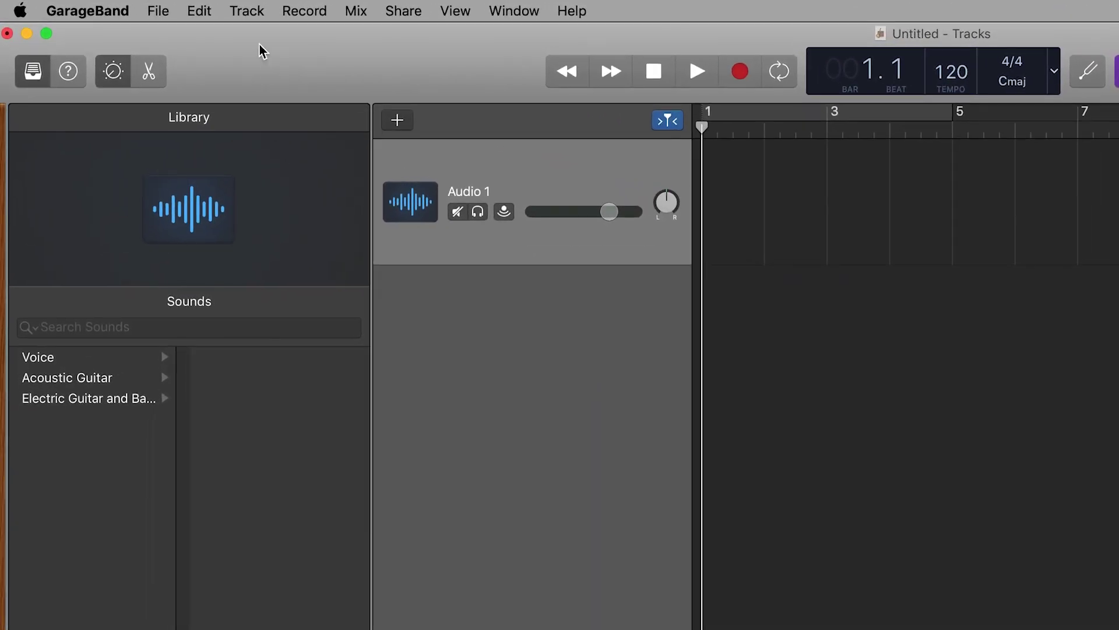
# Add a second audio track with duplicate settings and show Smart Controls.
pyautogui.click(154, 8)
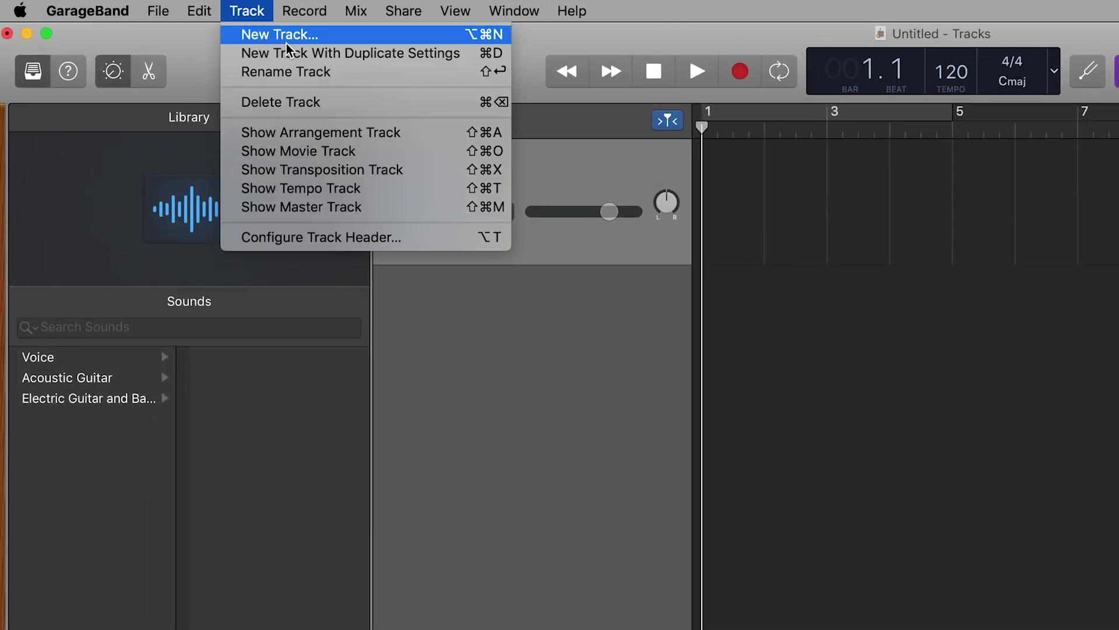
pyautogui.click(421, 53)
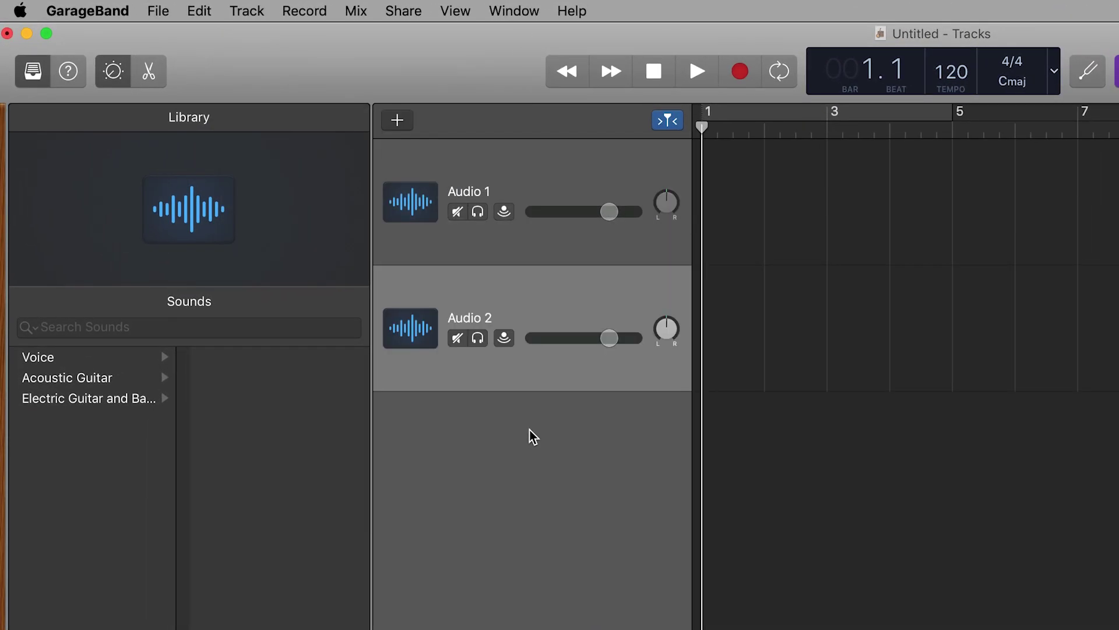
pyautogui.press('b')
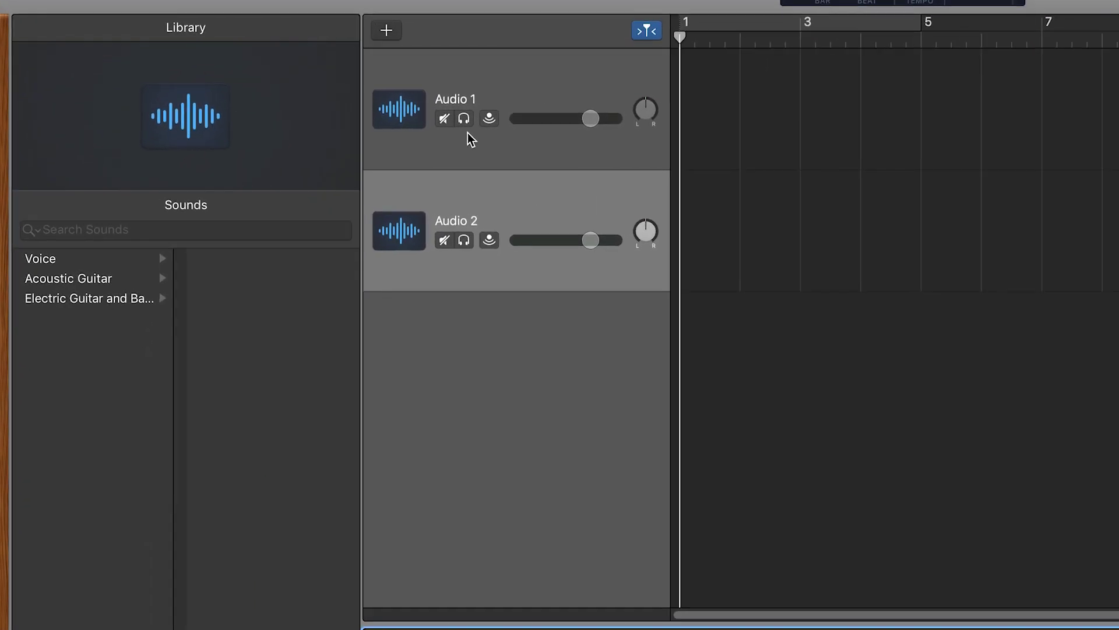
# Rename Audio 1 to 'Vocals' and Audio 2 to 'Guitar'.
pyautogui.doubleClick(289, 115)
pyautogui.write('Vocals')
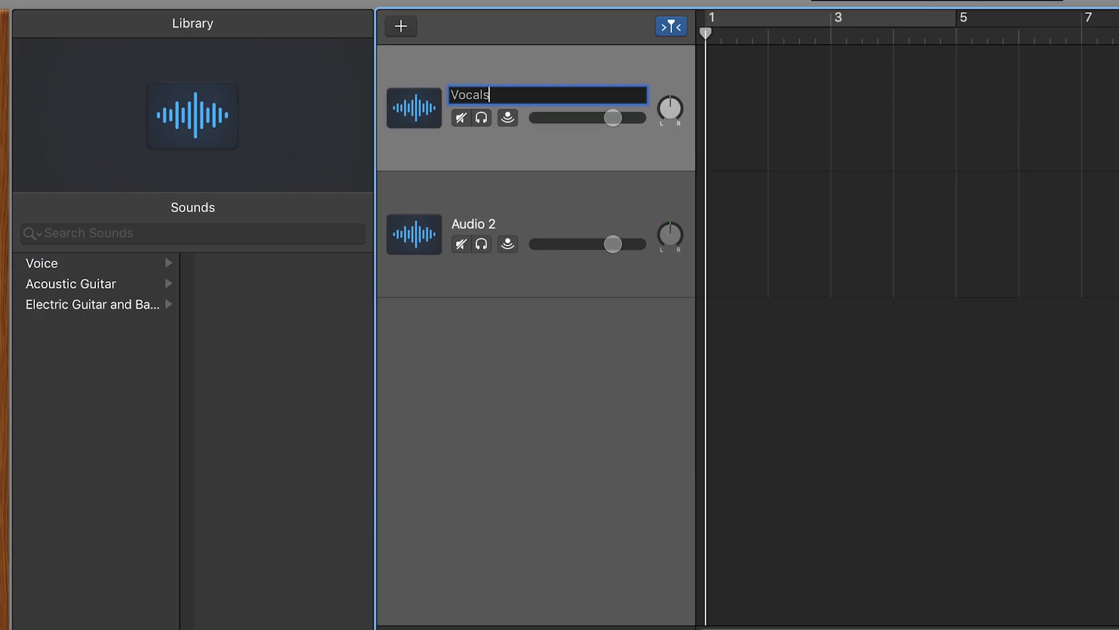
pyautogui.press('Return')
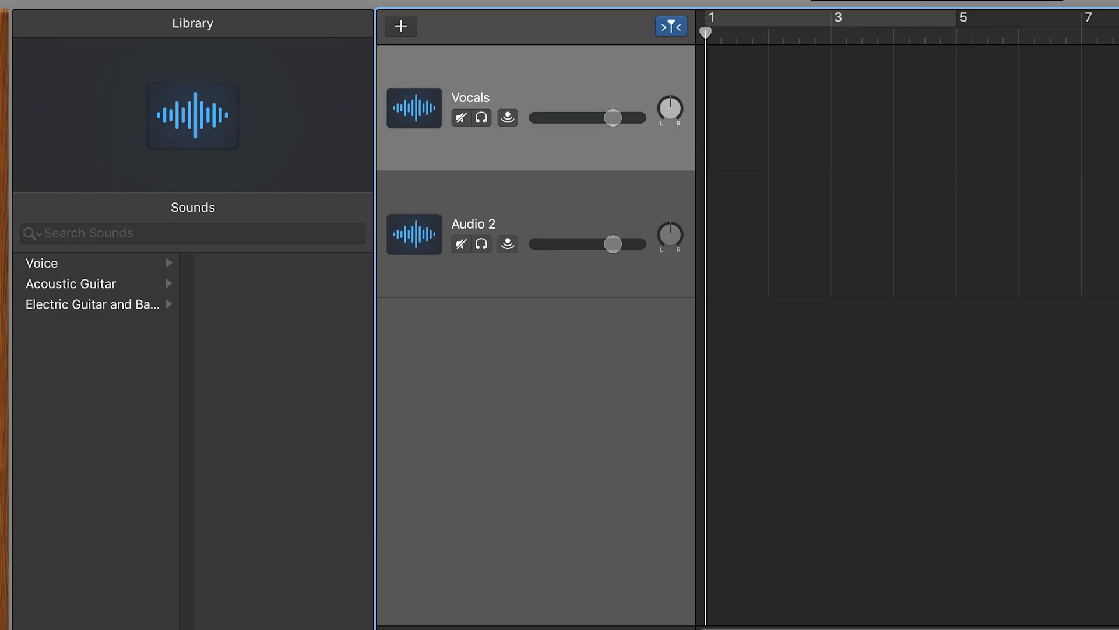
pyautogui.doubleClick(491, 225)
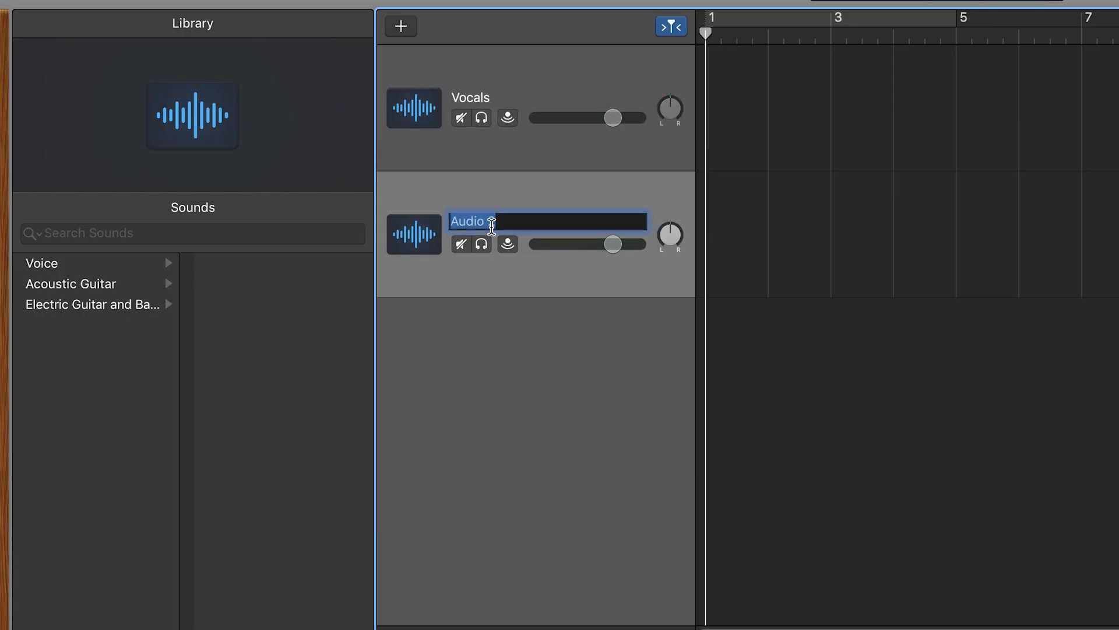
pyautogui.write('Guitar')
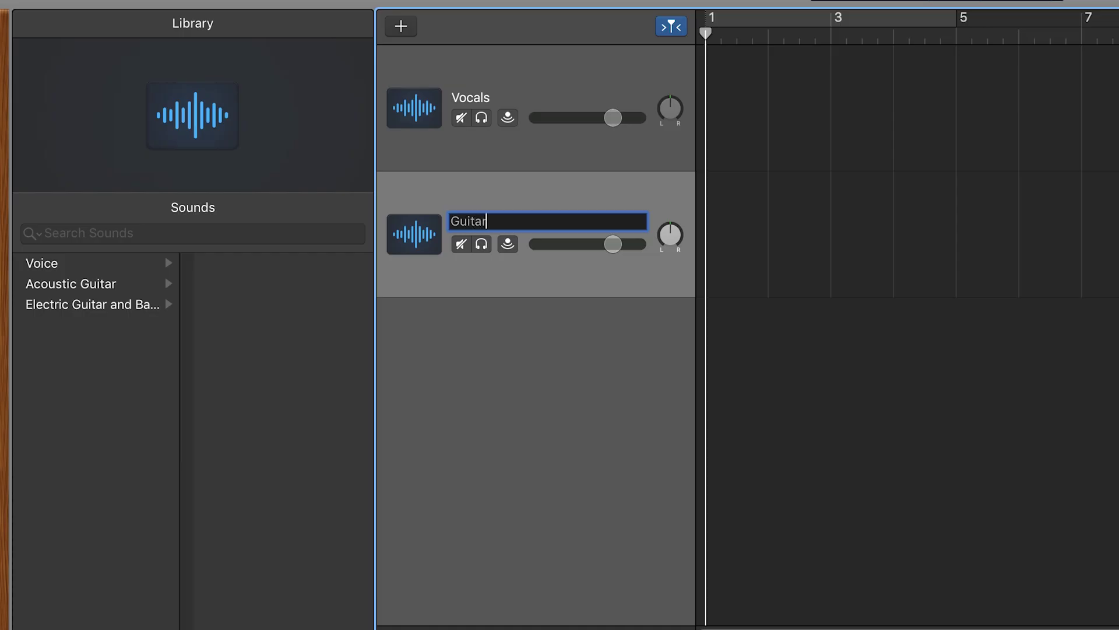
pyautogui.press('Return')
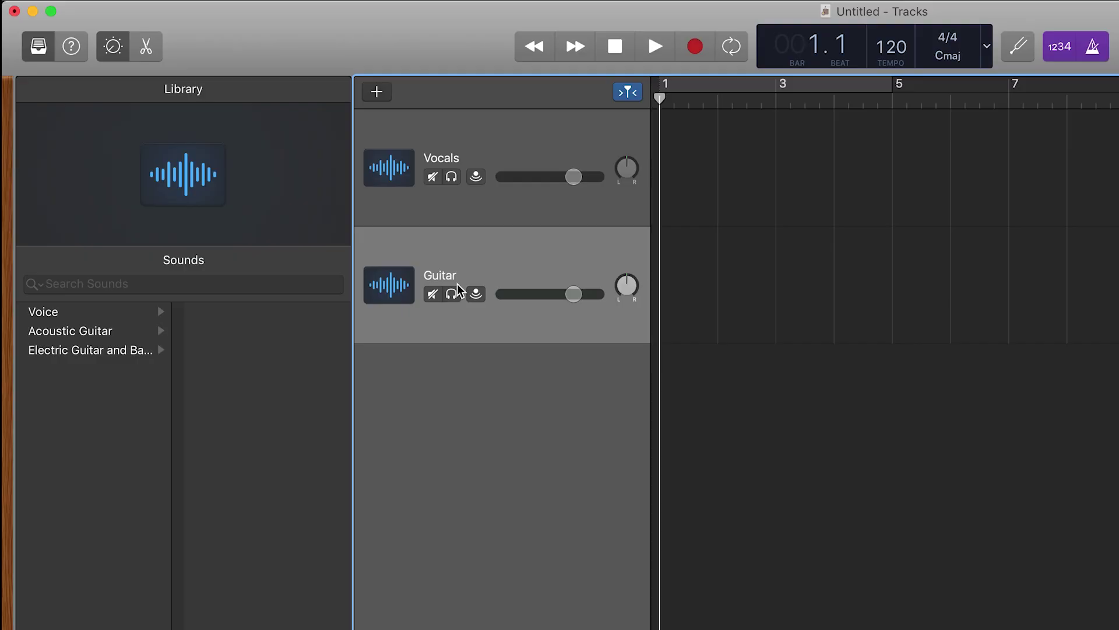
# Pick the condenser mic icon for Vocals and the acoustic guitar icon from the Guitar category.
pyautogui.click(389, 169)
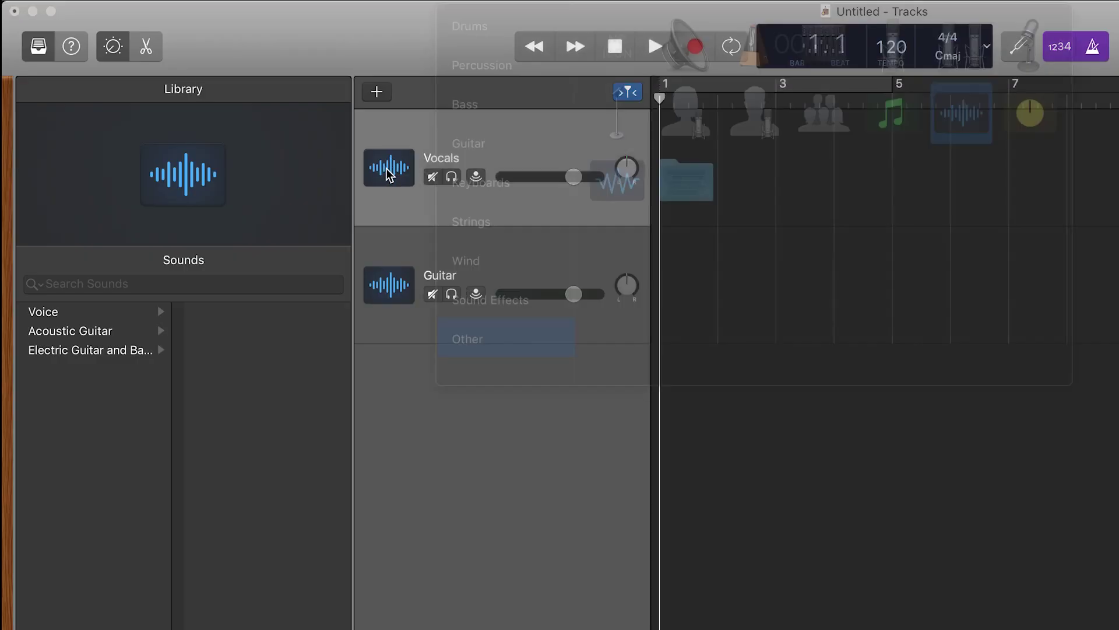
pyautogui.click(893, 46)
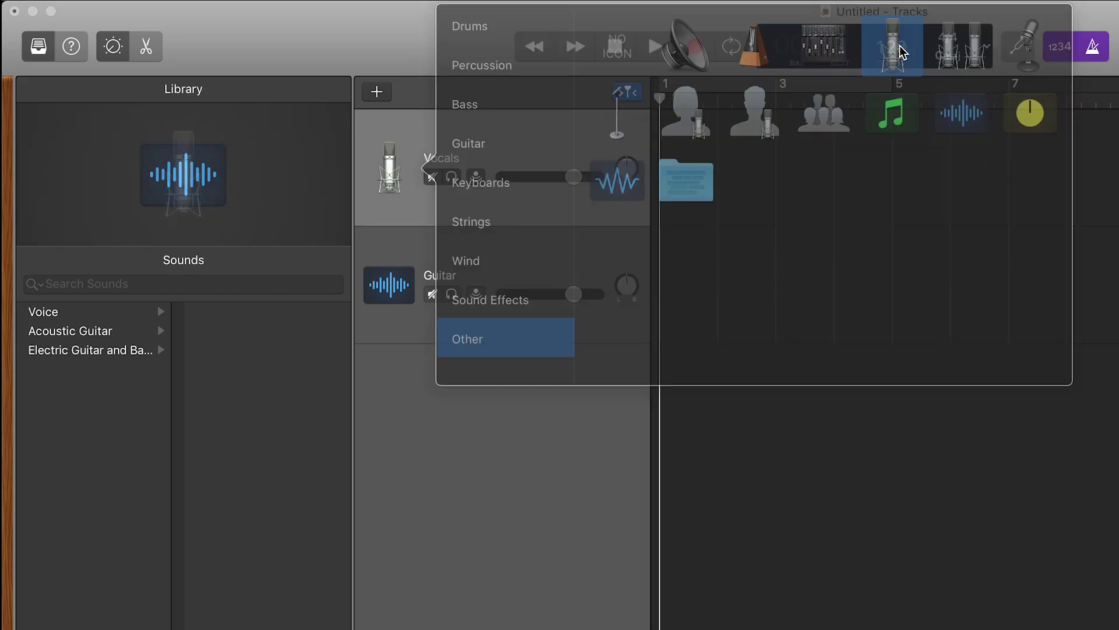
pyautogui.click(397, 286)
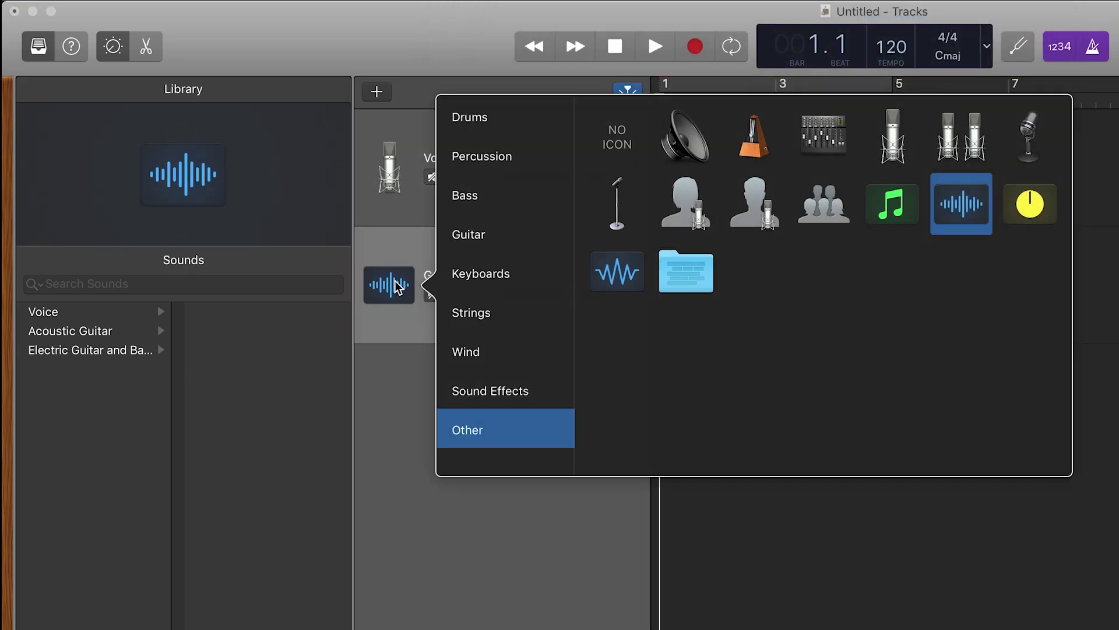
pyautogui.click(502, 242)
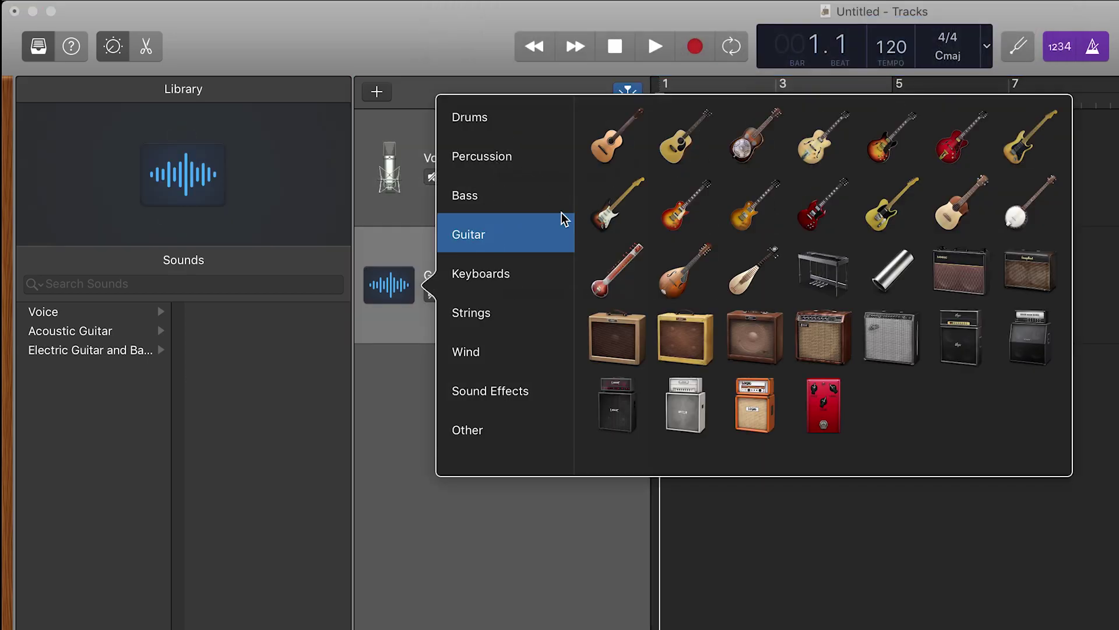
pyautogui.click(613, 143)
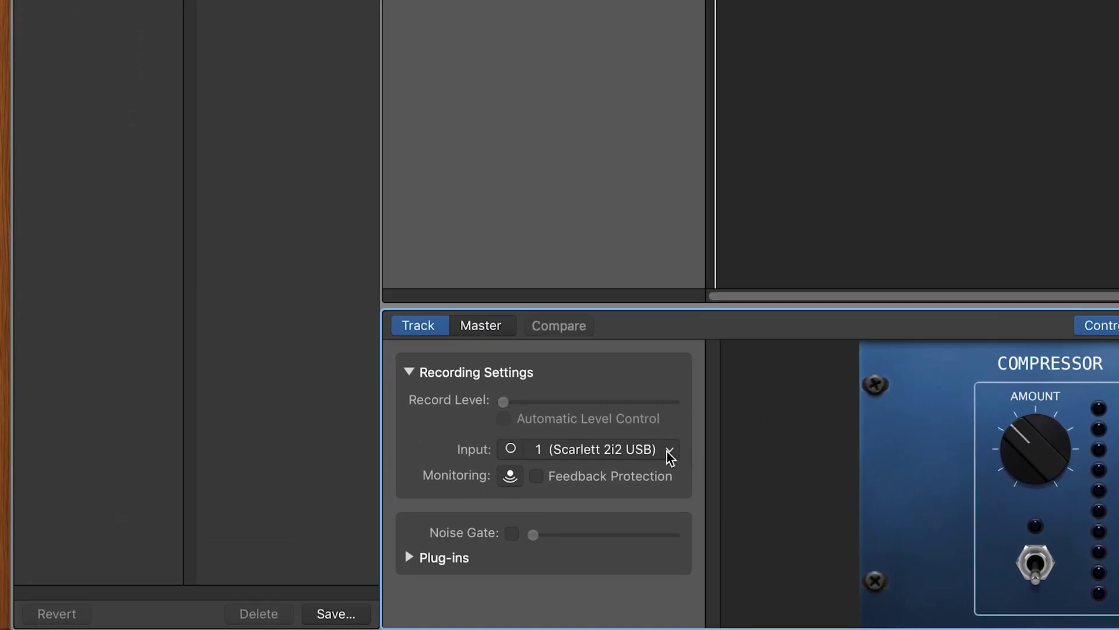
# In Recording Settings, keep Vocals on Input 1 and set Guitar's Input to 2 (Scarlett 2i2 USB).
pyautogui.click(670, 452)
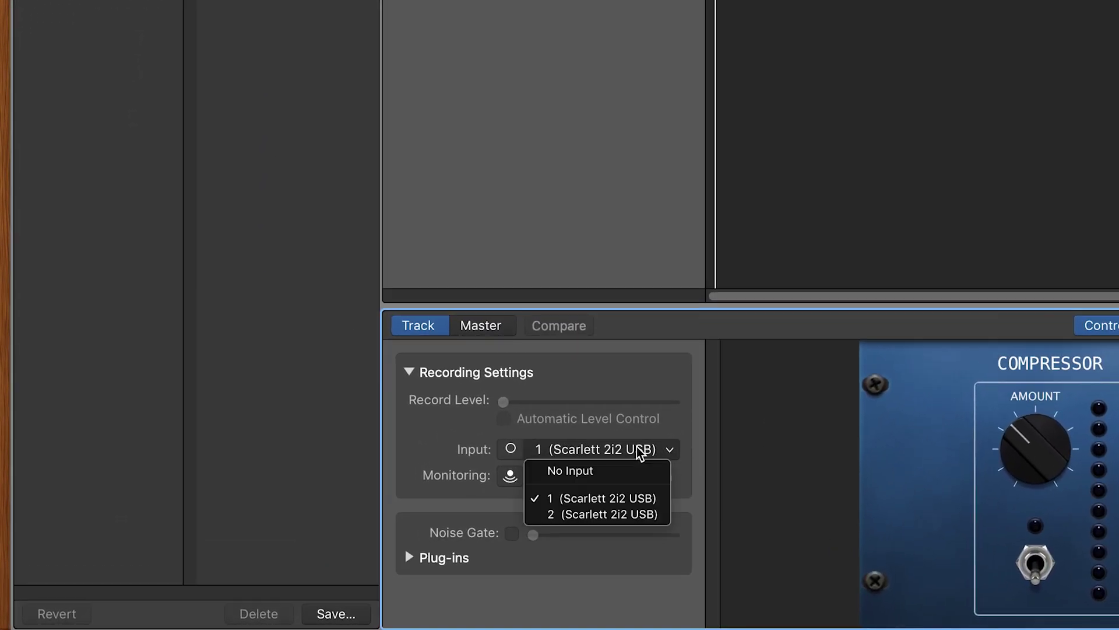
pyautogui.click(598, 502)
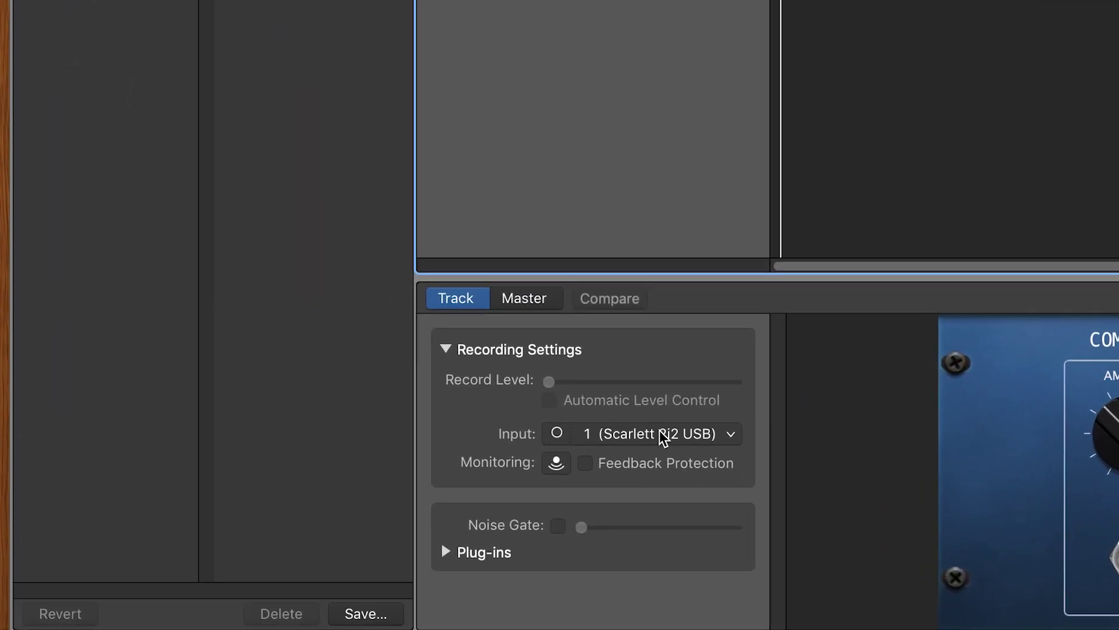
pyautogui.click(359, 524)
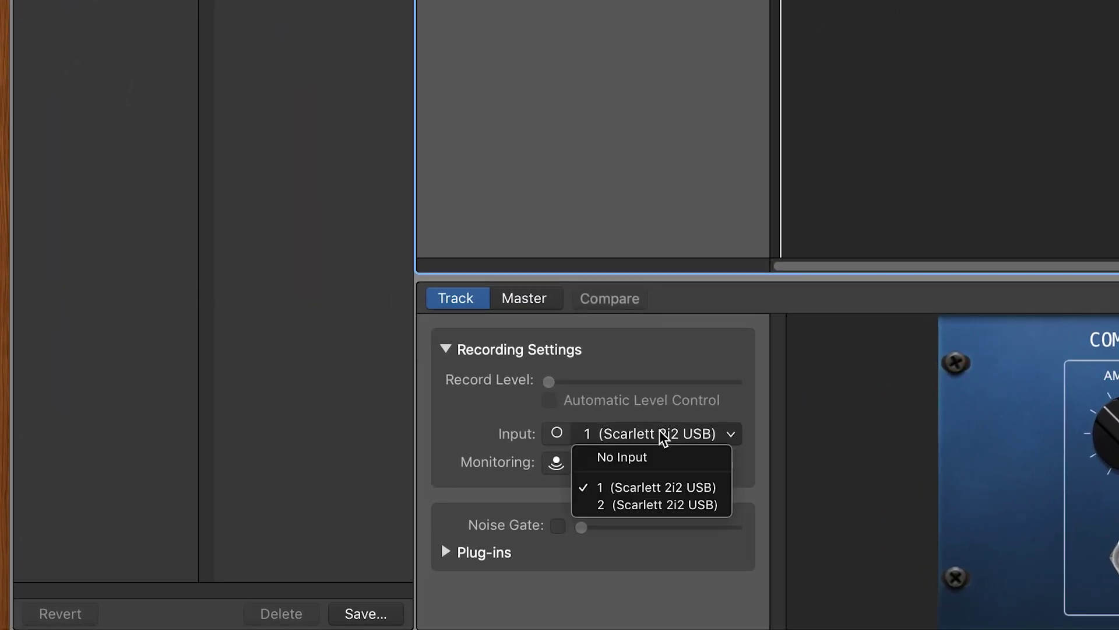
pyautogui.click(645, 504)
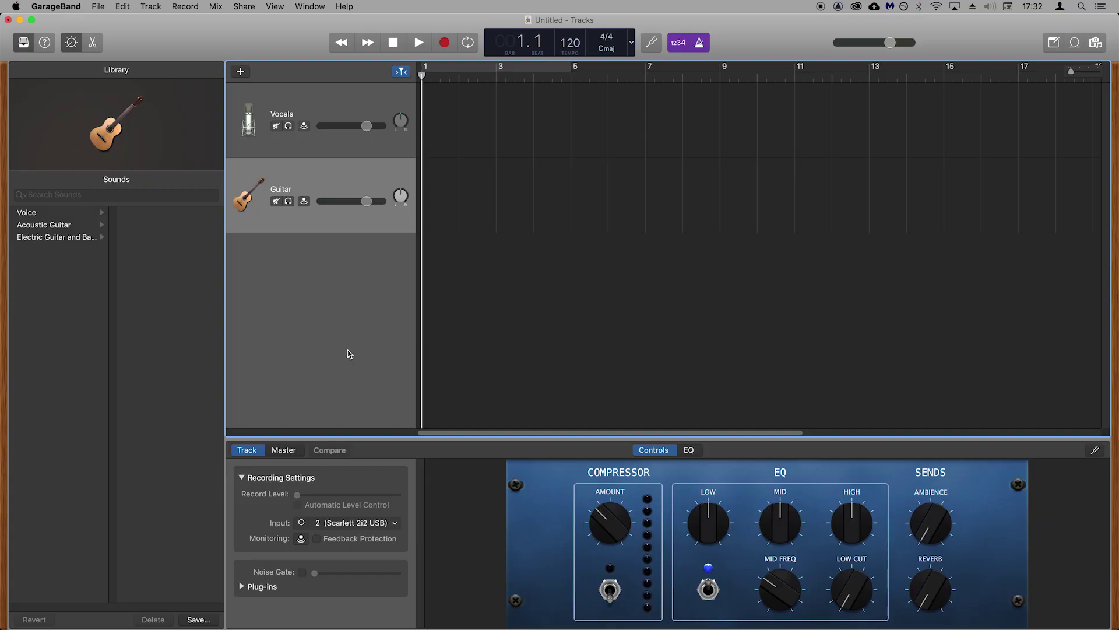
# Turn on Record Enable in Configure Track Header and arm the Guitar track.
pyautogui.click(326, 140)
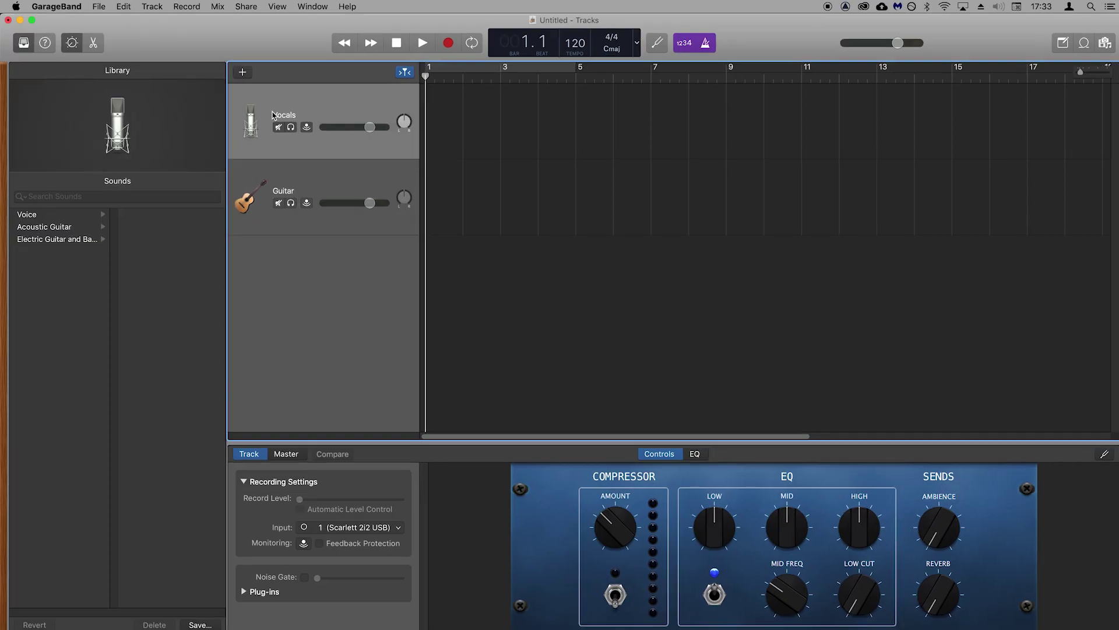
pyautogui.click(153, 7)
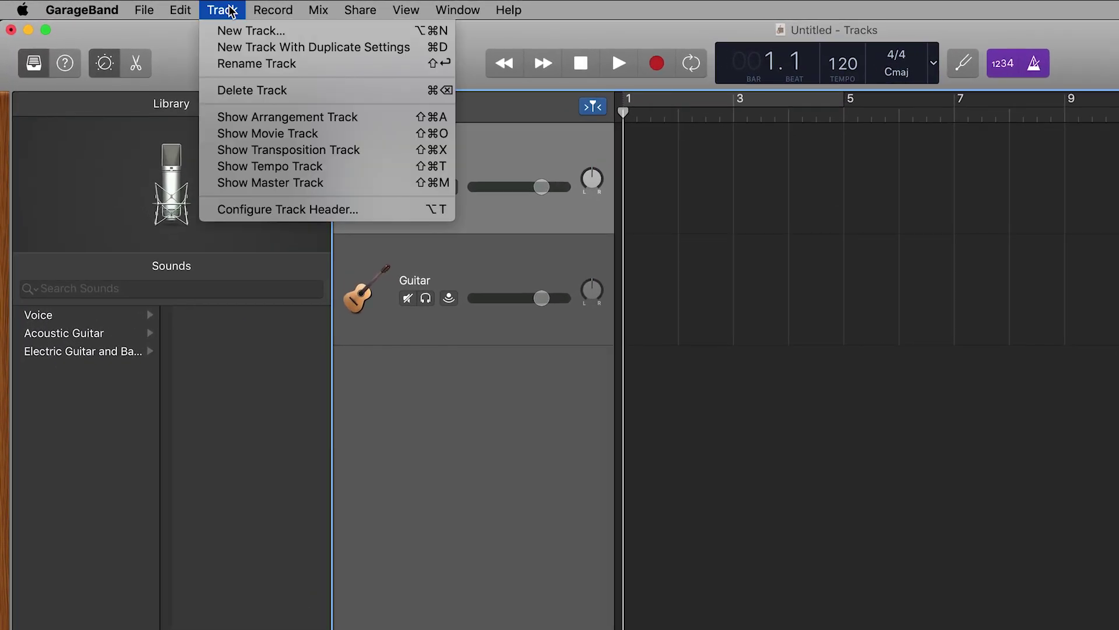
pyautogui.click(309, 210)
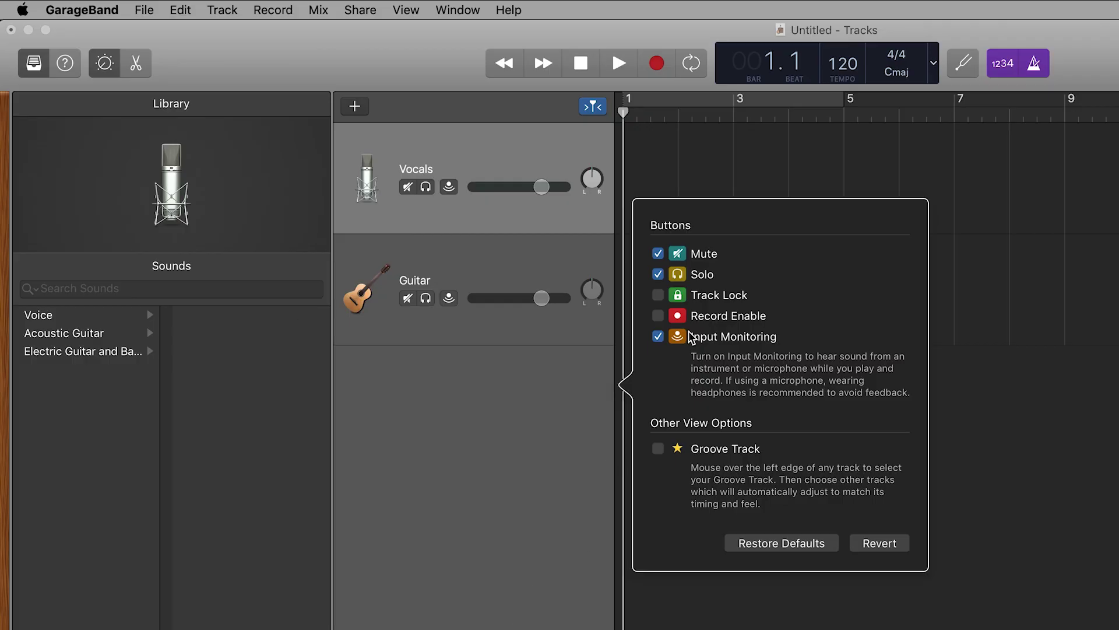
pyautogui.click(659, 316)
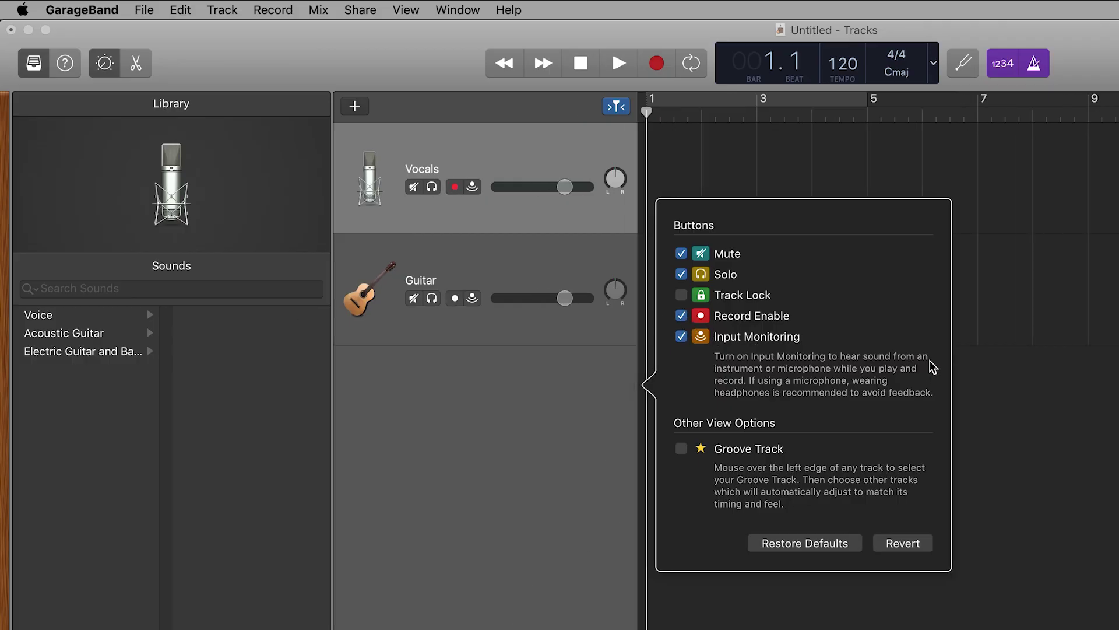
pyautogui.click(1066, 273)
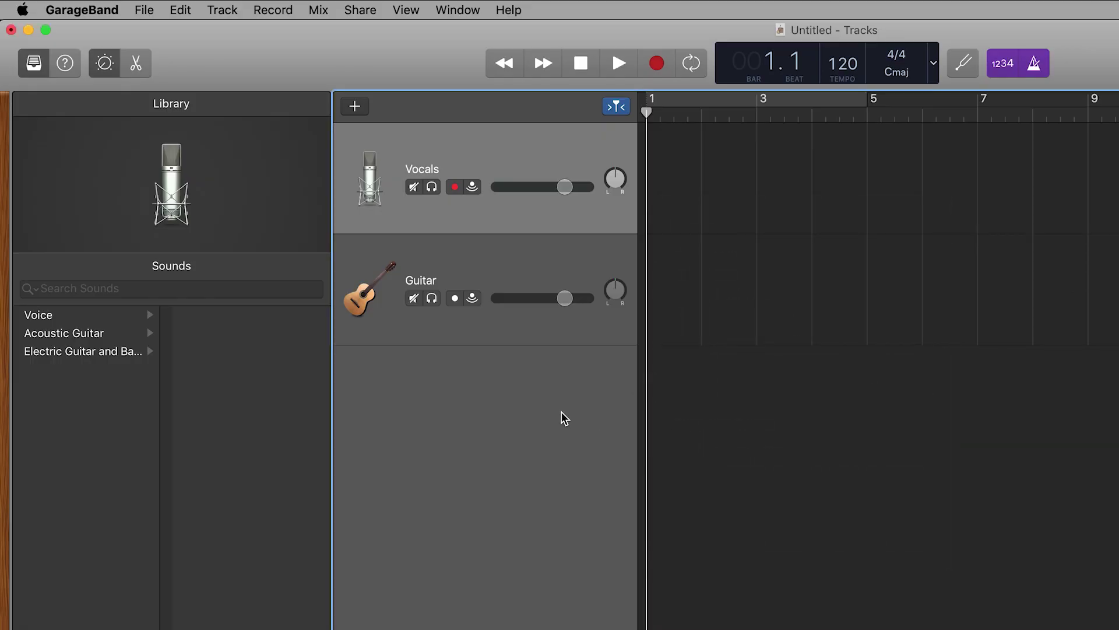
pyautogui.click(456, 300)
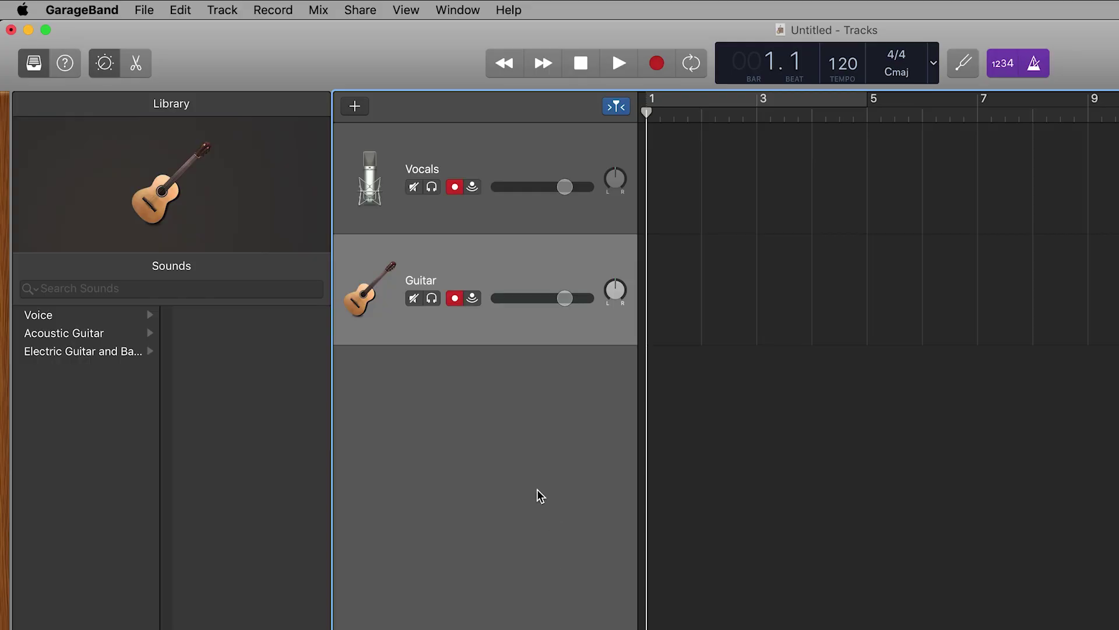
# Record a take of about 37 bars on both the Vocals and Guitar tracks.
pyautogui.click(657, 63)
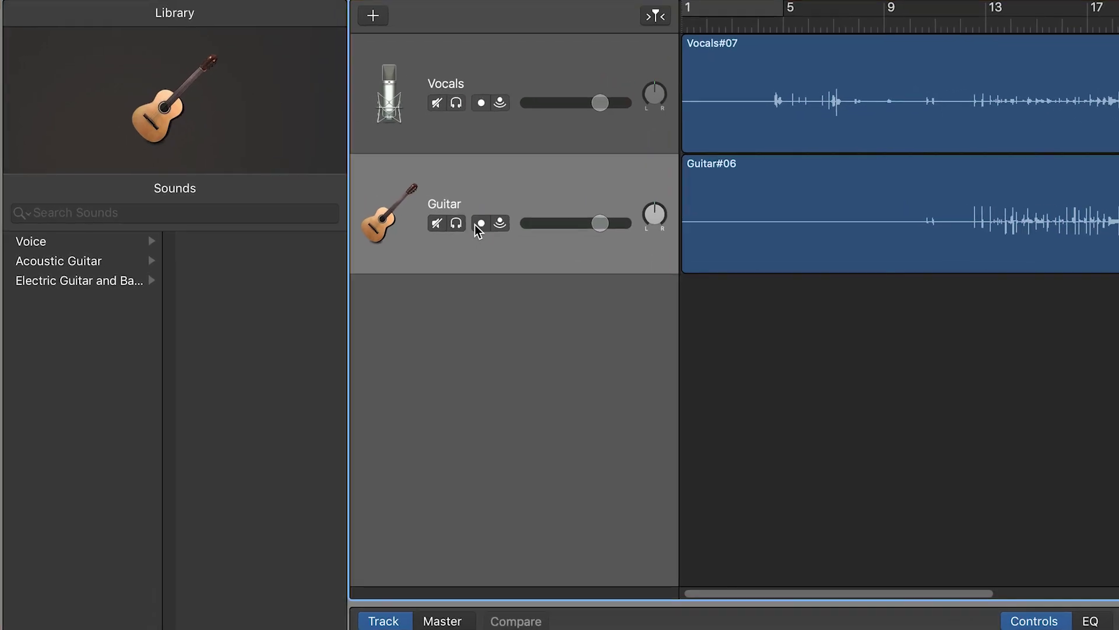
# Arm Guitar, return the playhead to bar 1, re-arm Vocals and lower its volume to about -5.7 dB.
pyautogui.click(308, 201)
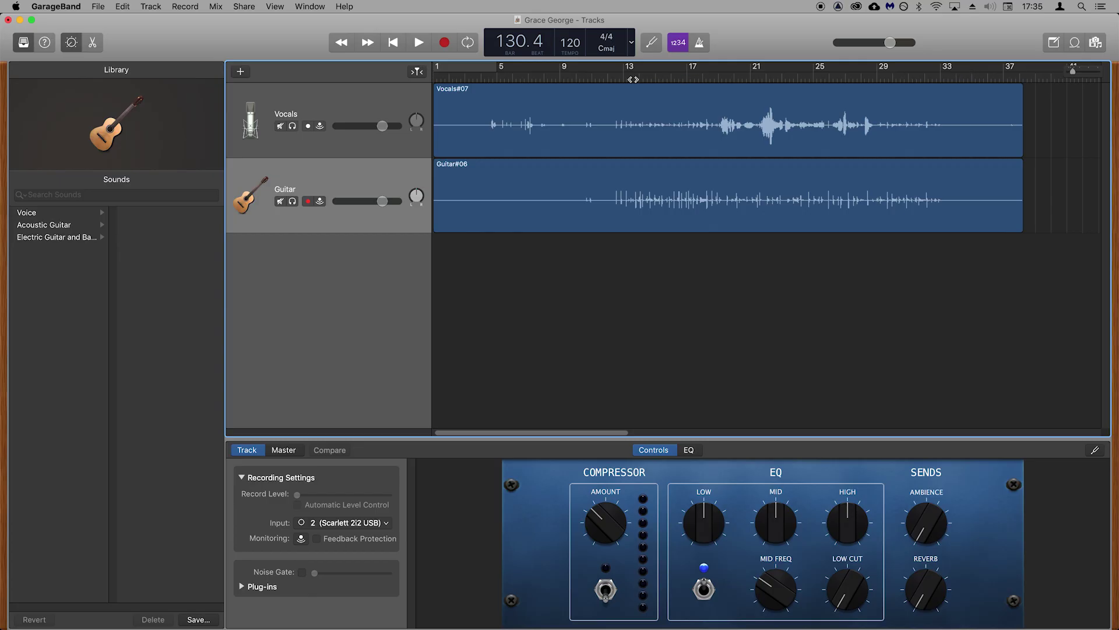
pyautogui.moveTo(632, 75); pyautogui.dragTo(356, 79)
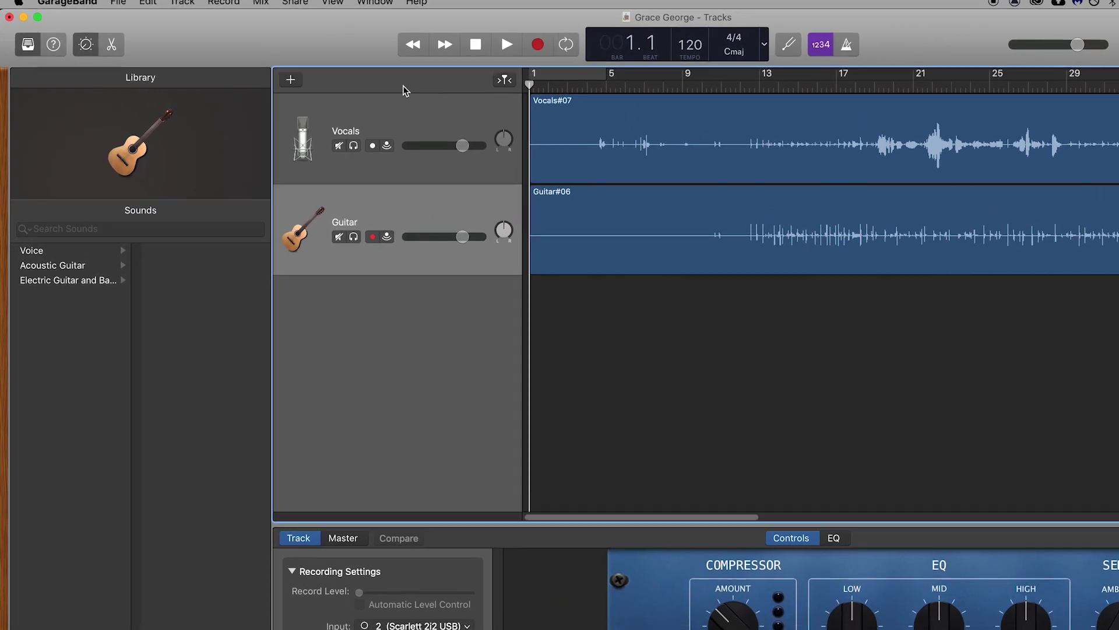
pyautogui.click(342, 103)
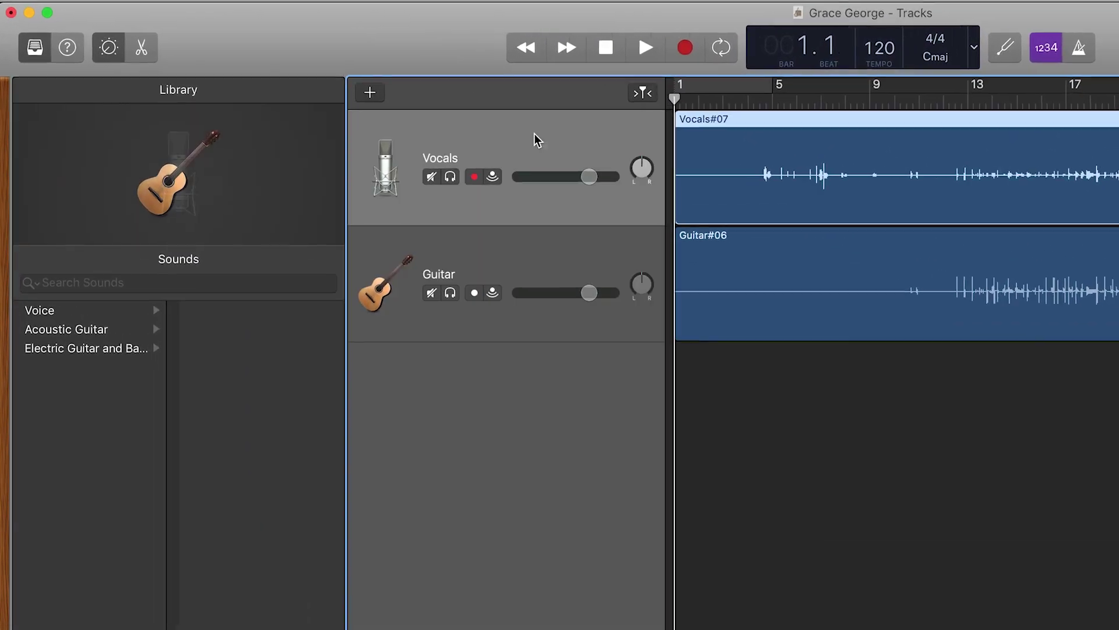
pyautogui.click(382, 126)
pyautogui.moveTo(625, 185); pyautogui.dragTo(599, 185)
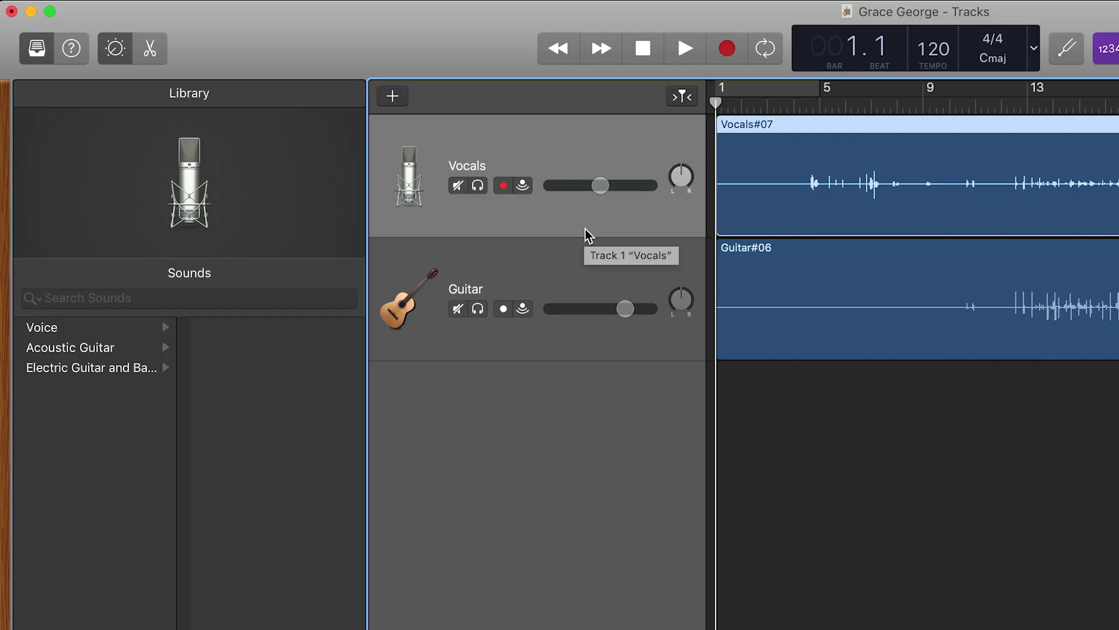
# Insert Reverb > Space Designer into the empty Vocals plug-in slot below Channel EQ.
pyautogui.scroll(3, 600, 186)
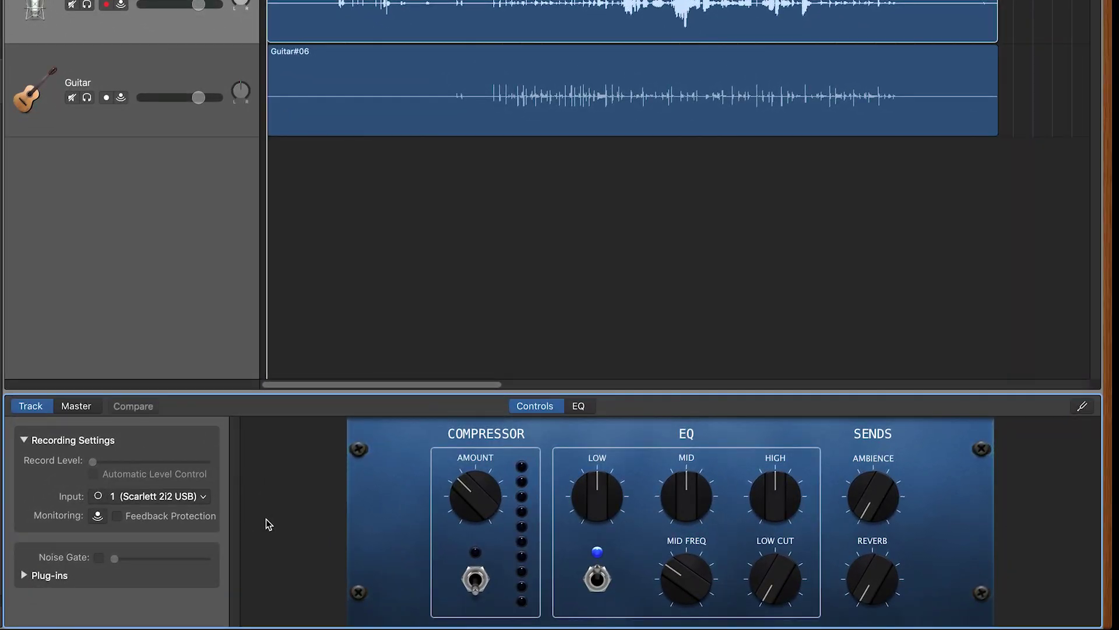
pyautogui.click(24, 576)
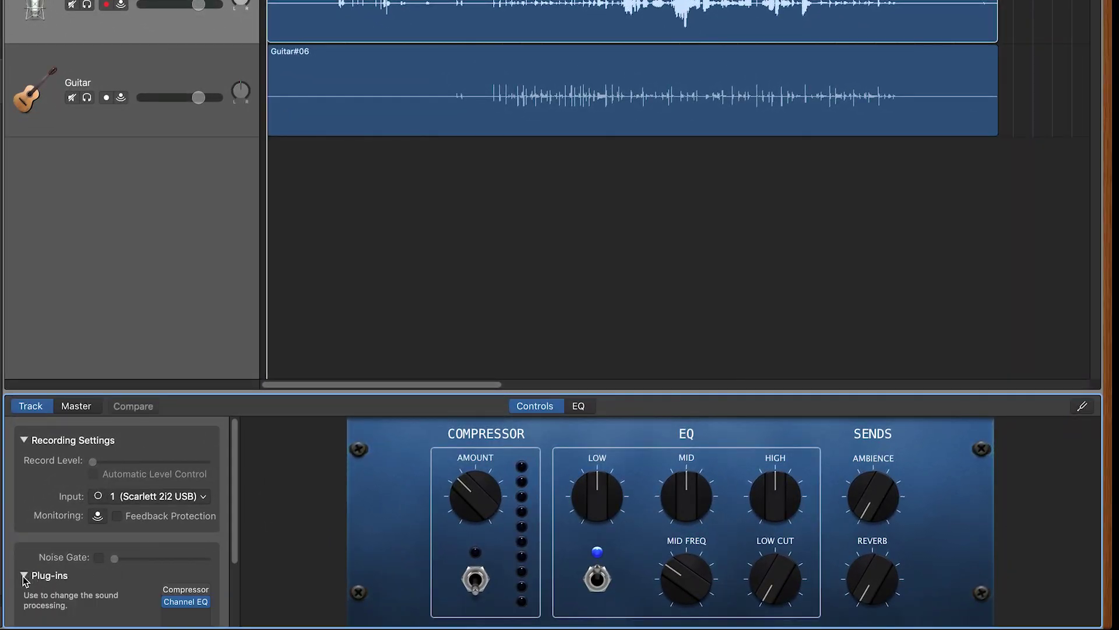
pyautogui.scroll(-3, 90, 558)
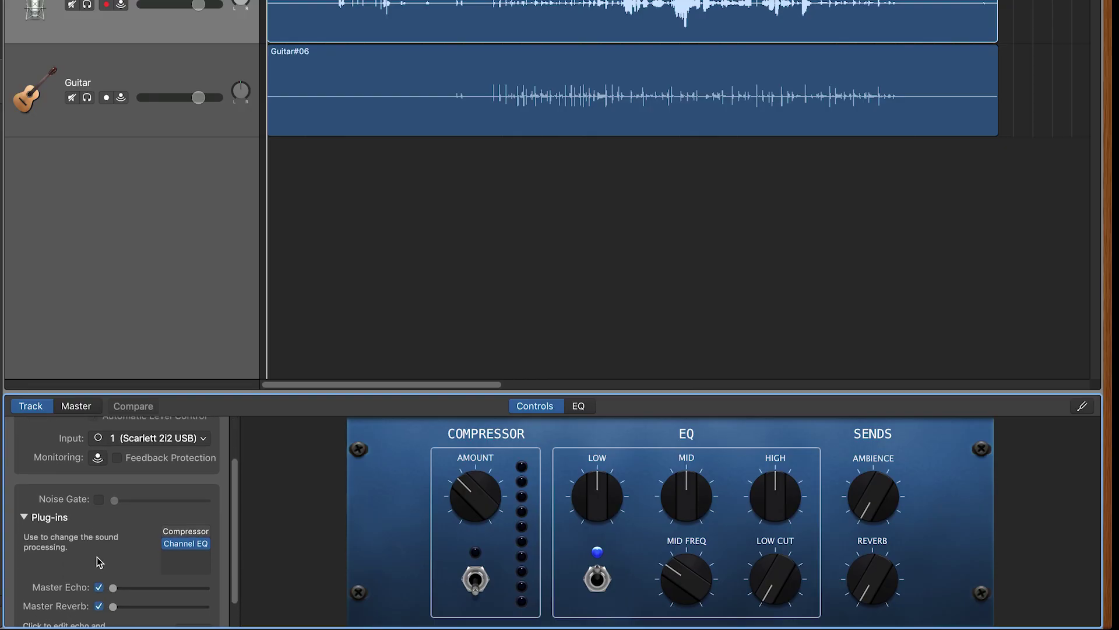
pyautogui.scroll(-1, 97, 557)
pyautogui.click(204, 543)
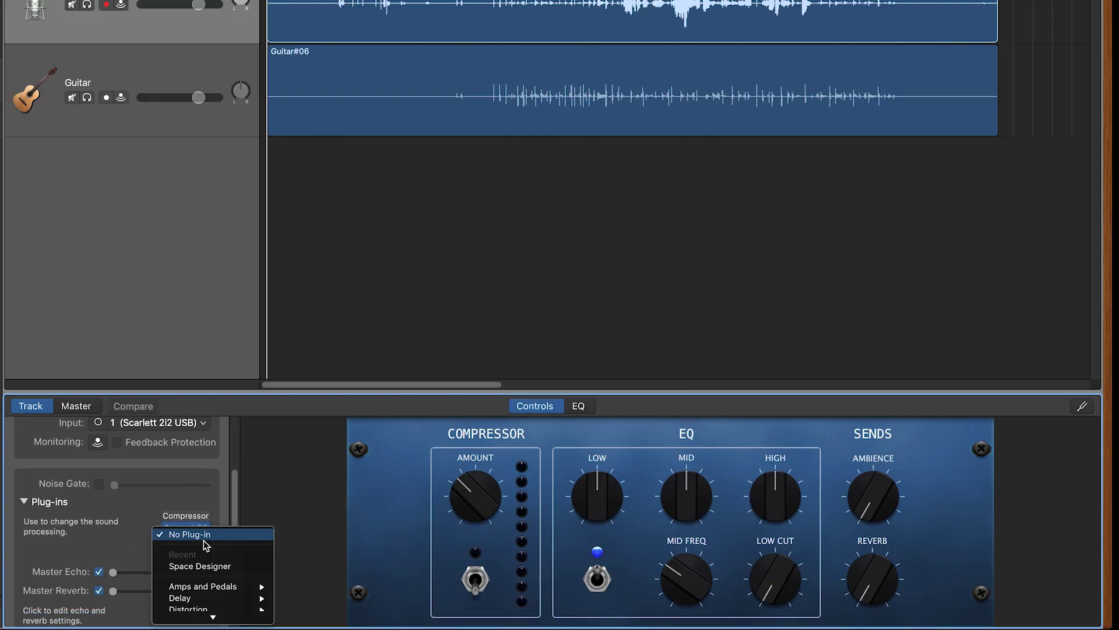
pyautogui.scroll(-3, 244, 544)
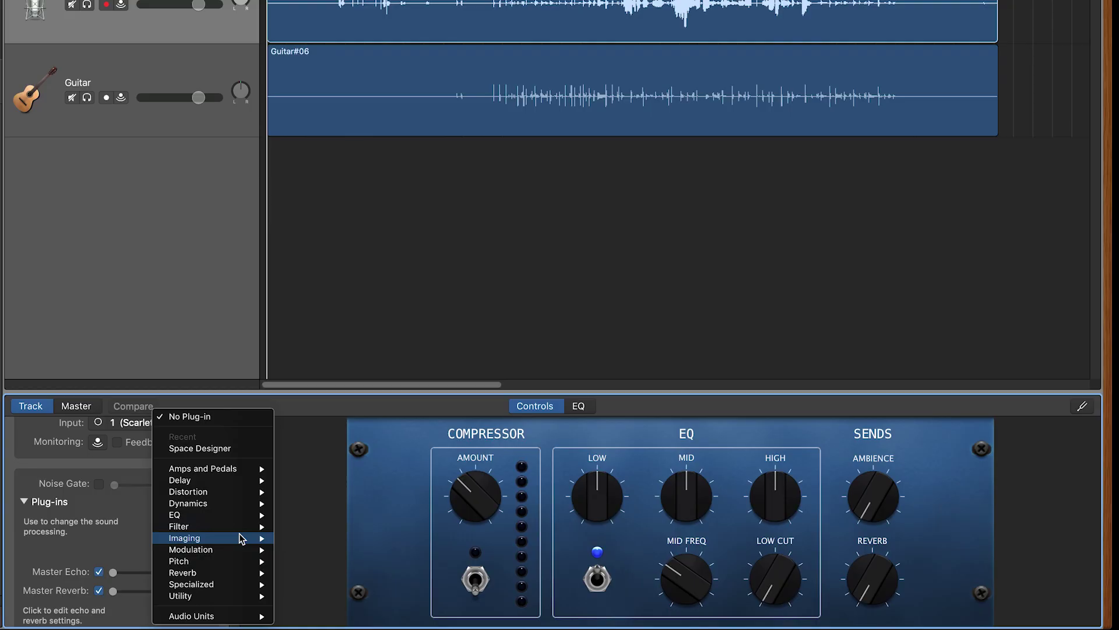
pyautogui.moveTo(201, 573)
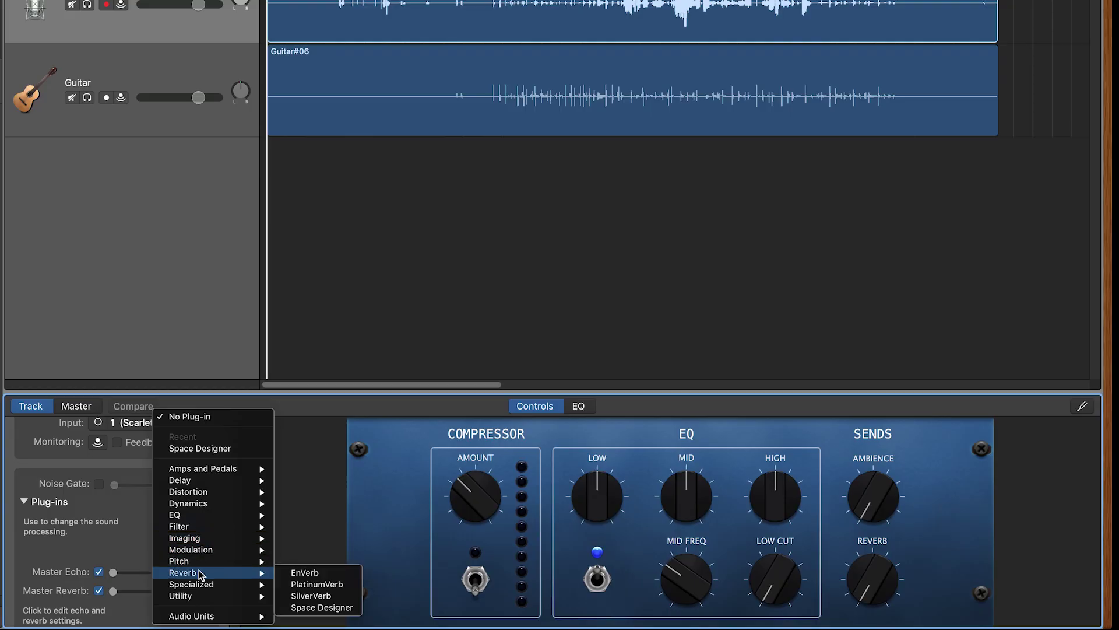
pyautogui.click(344, 608)
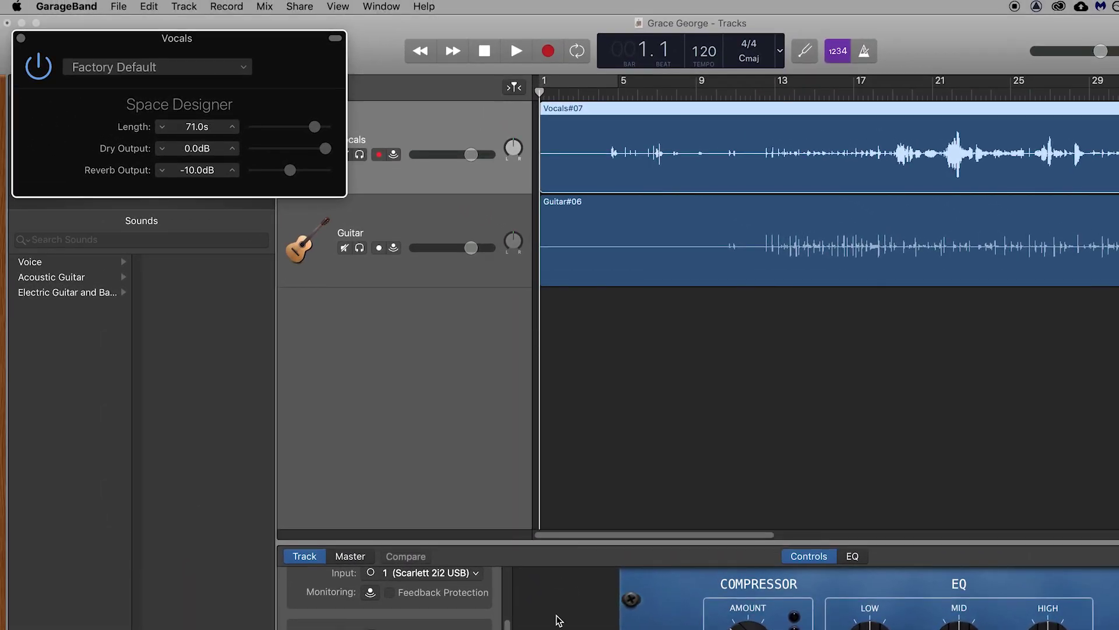
# Apply the 1.3s Soft Plate preset to the Vocals Space Designer, lowering reverb output to -13.0dB.
pyautogui.click(226, 70)
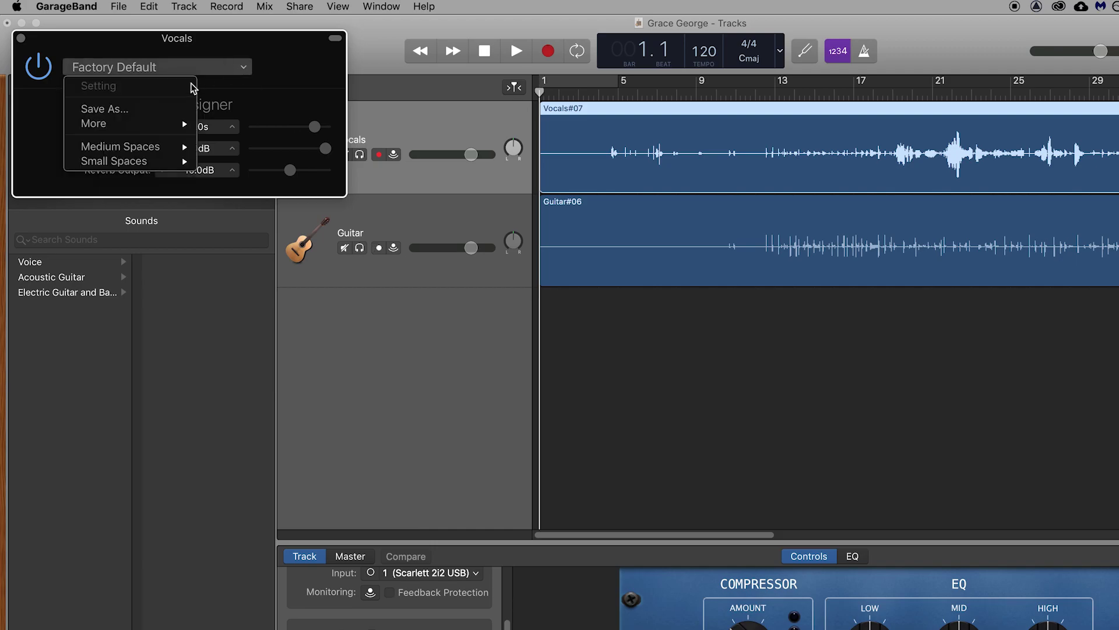
pyautogui.moveTo(140, 150)
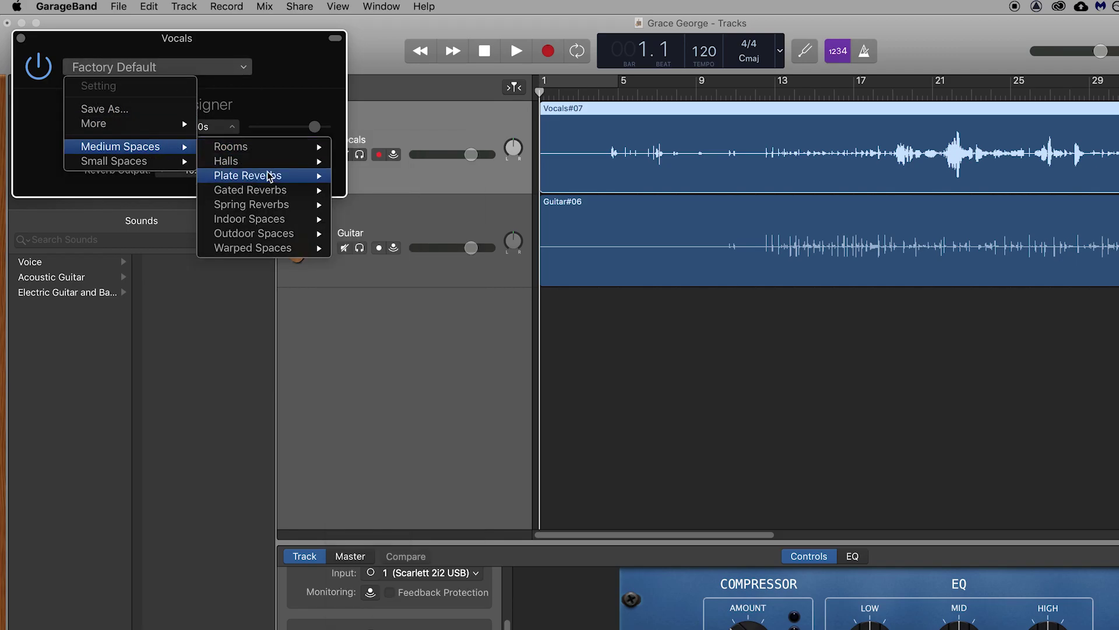
pyautogui.moveTo(270, 178)
pyautogui.click(429, 204)
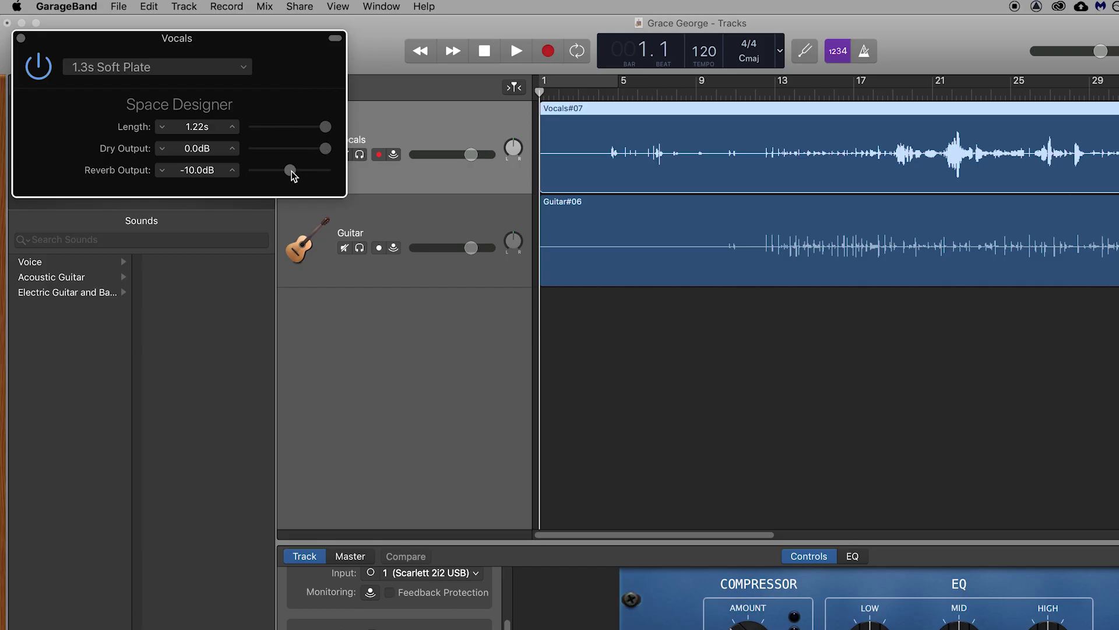
pyautogui.moveTo(288, 170)
pyautogui.mouseDown()
pyautogui.moveTo(251, 171)
pyautogui.moveTo(333, 175)
pyautogui.moveTo(290, 176)
pyautogui.mouseUp()
pyautogui.click(21, 38)
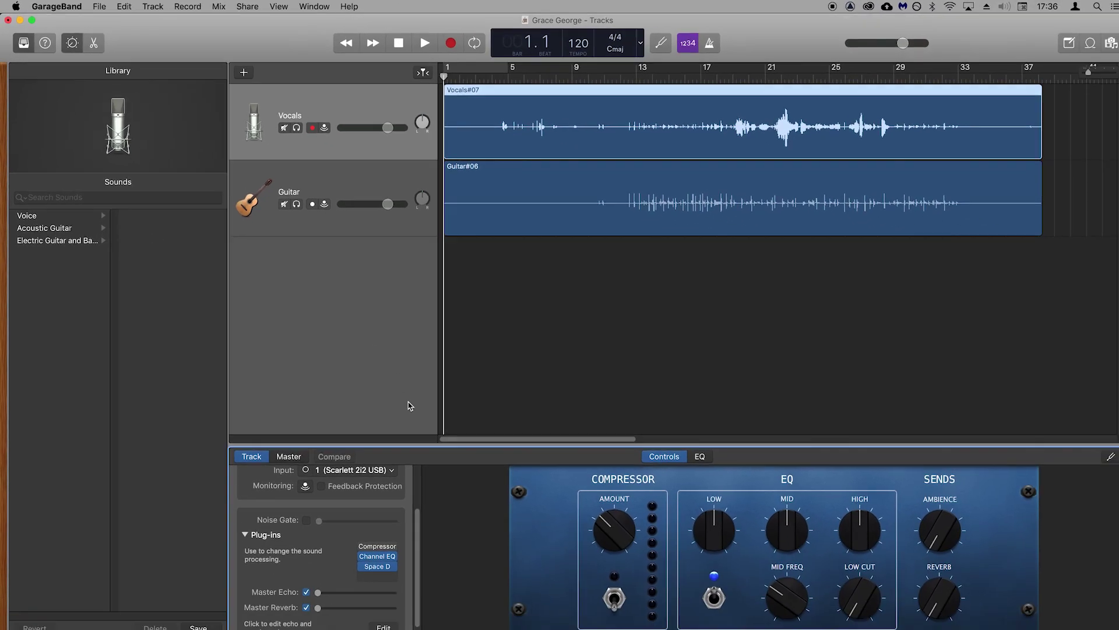
# Reopen the Vocals reverb settings to check them, then close them again.
pyautogui.moveTo(381, 569)
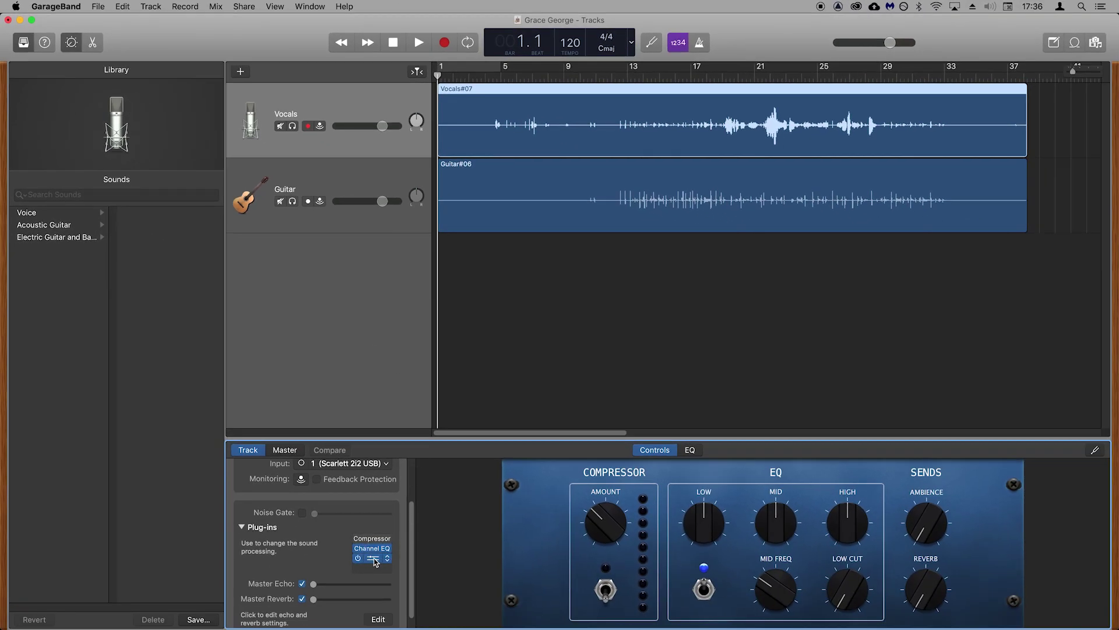
pyautogui.click(373, 559)
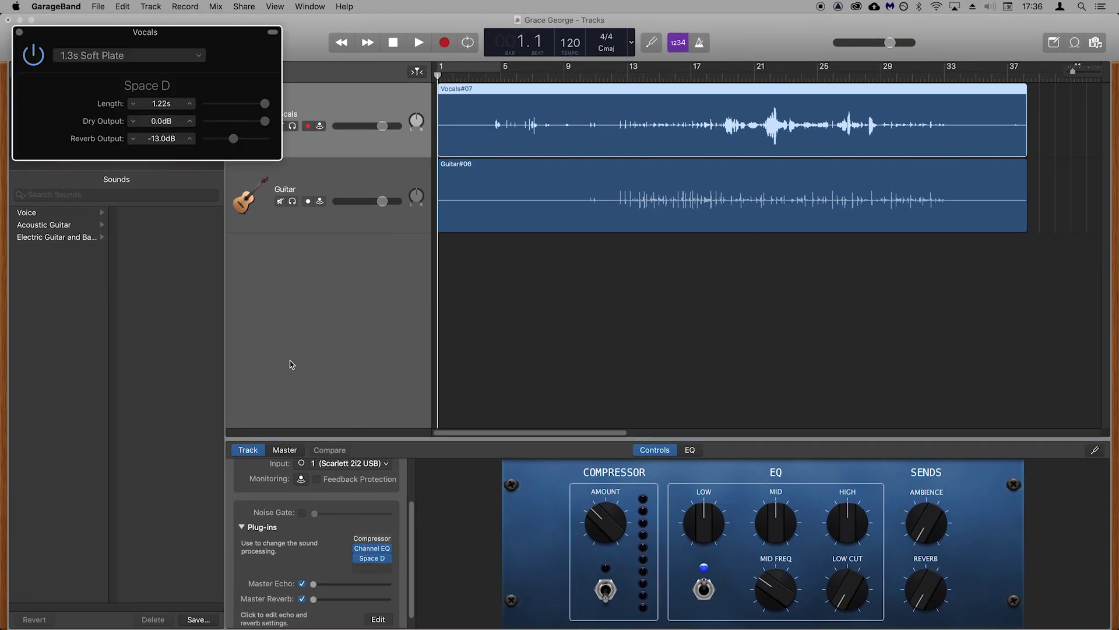
pyautogui.click(18, 32)
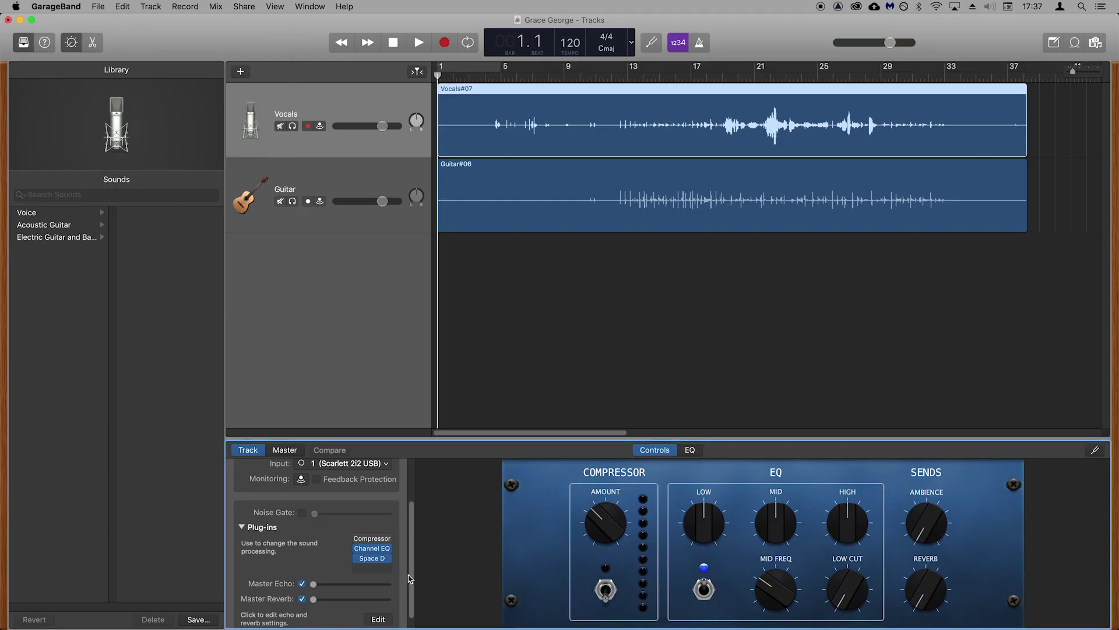
# Add a Channel EQ to Vocals with a dip near 500 Hz and a 1.5 dB boost around 4150 Hz.
pyautogui.click(385, 569)
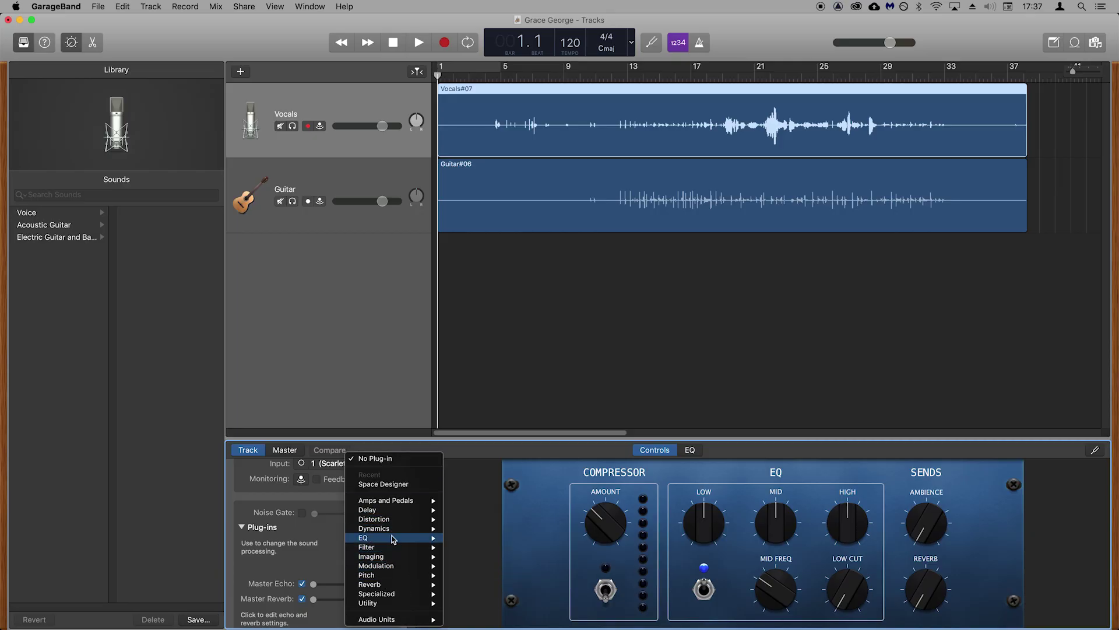
pyautogui.moveTo(380, 540)
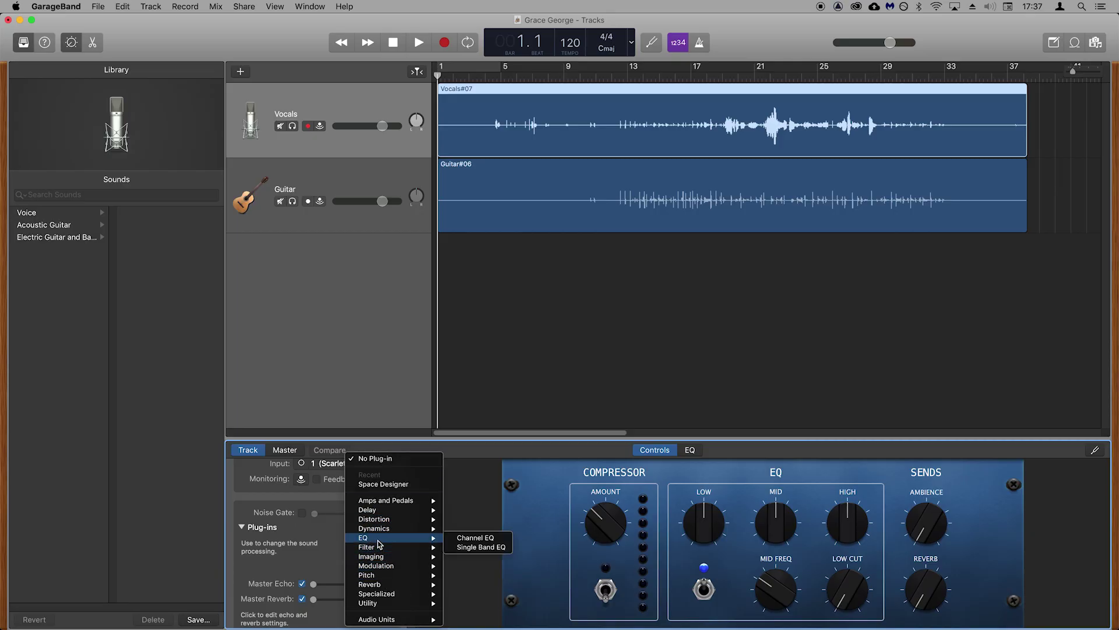
pyautogui.click(470, 539)
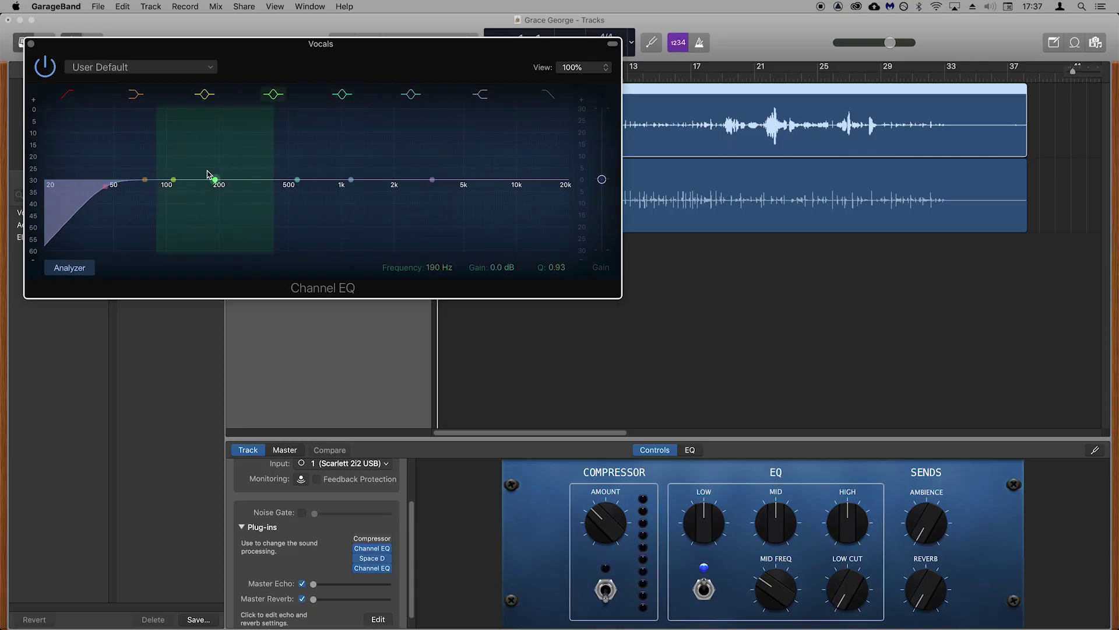
pyautogui.moveTo(215, 179); pyautogui.dragTo(291, 185)
pyautogui.moveTo(432, 178); pyautogui.dragTo(471, 170)
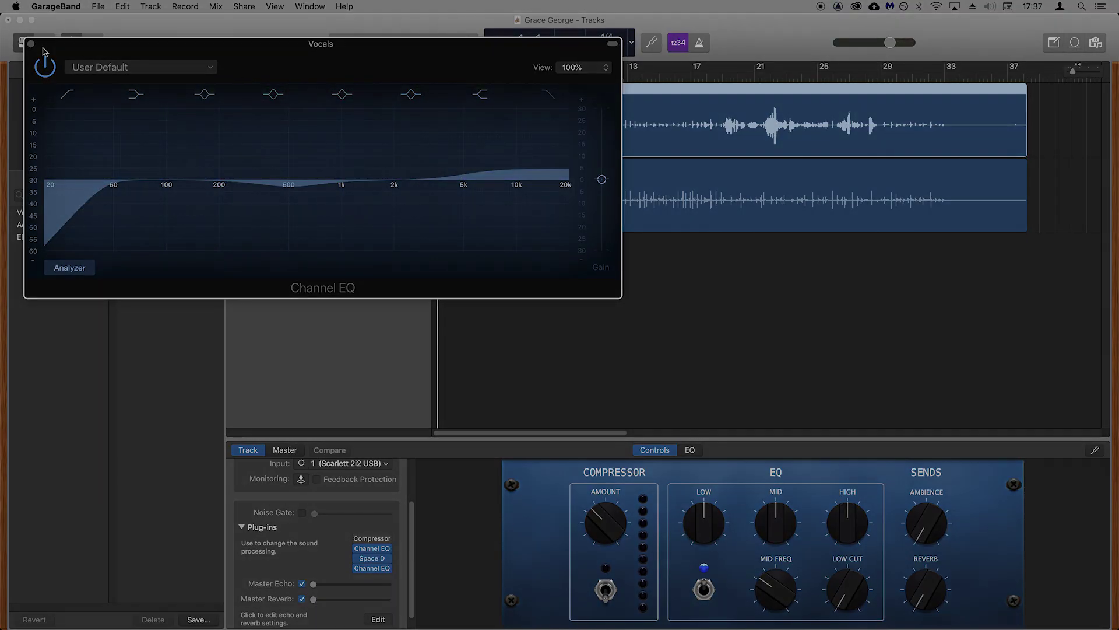